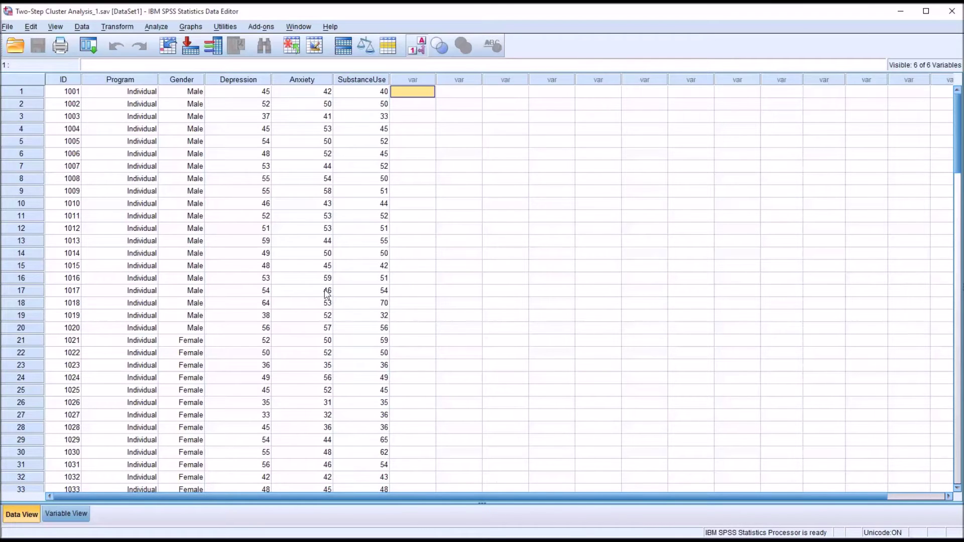
- Inspect the ID, Program, Gender, Depression, Anxiety and SubstanceUse columns of the dataset
click(66, 94)
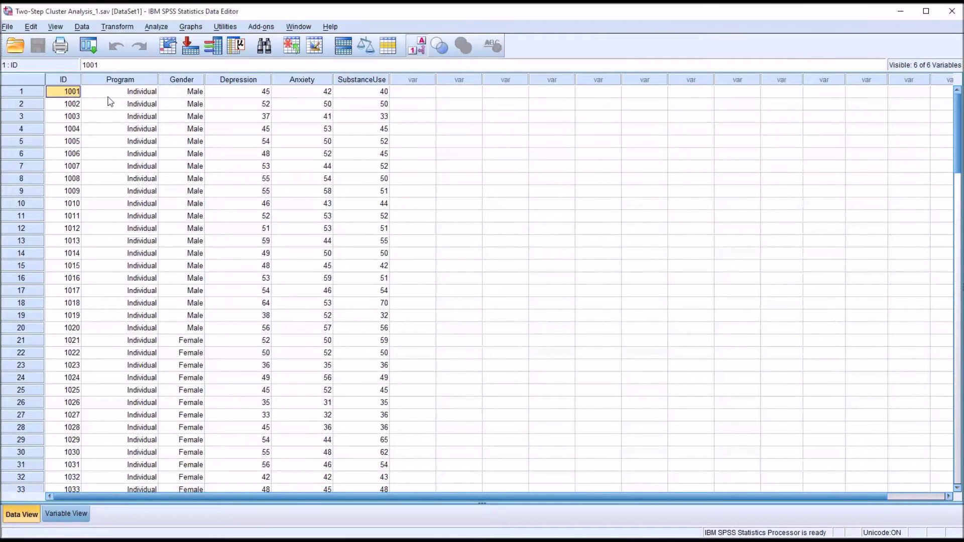
click(124, 81)
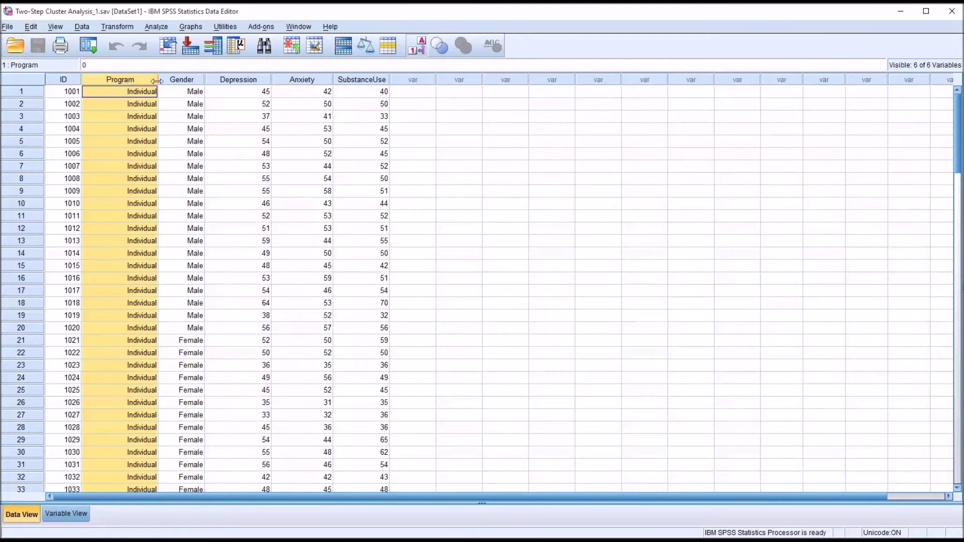
click(174, 80)
click(139, 83)
click(174, 82)
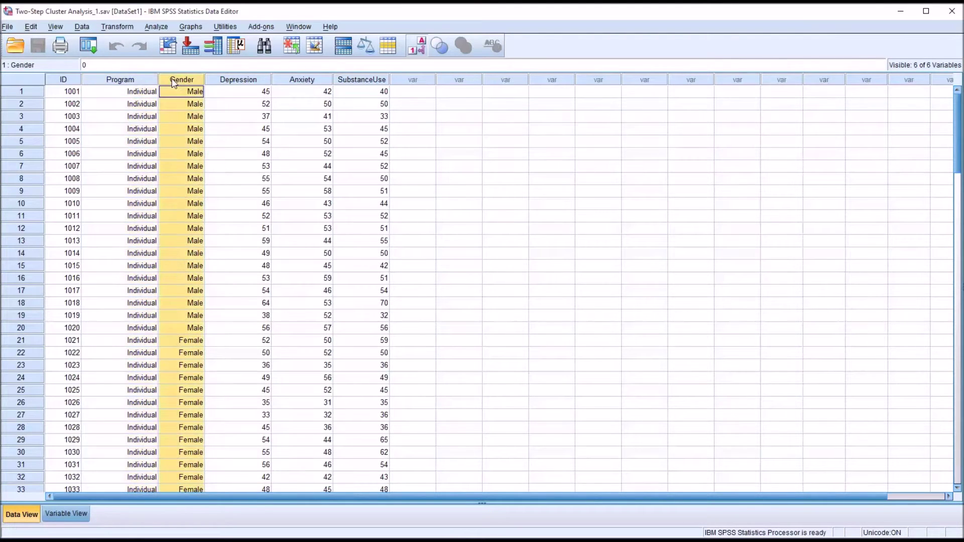
click(228, 82)
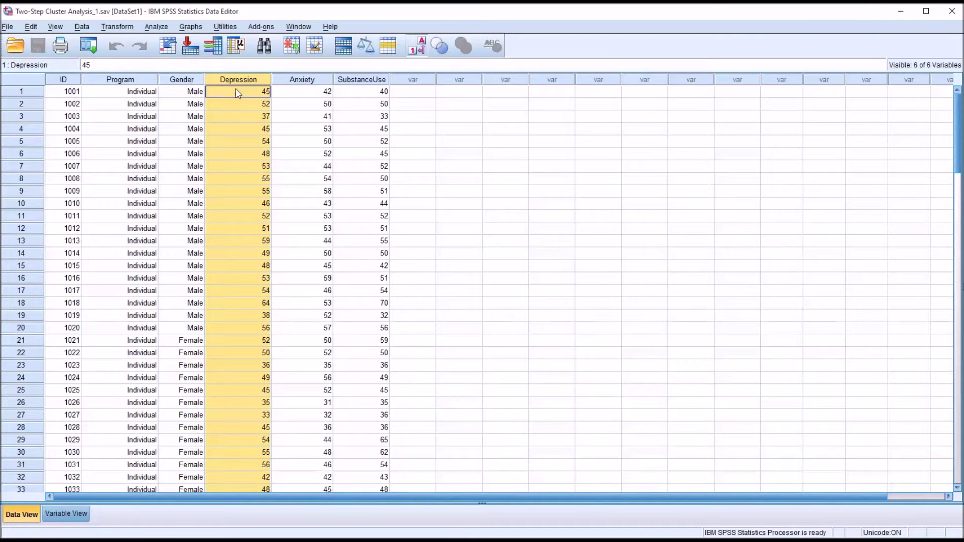
click(296, 83)
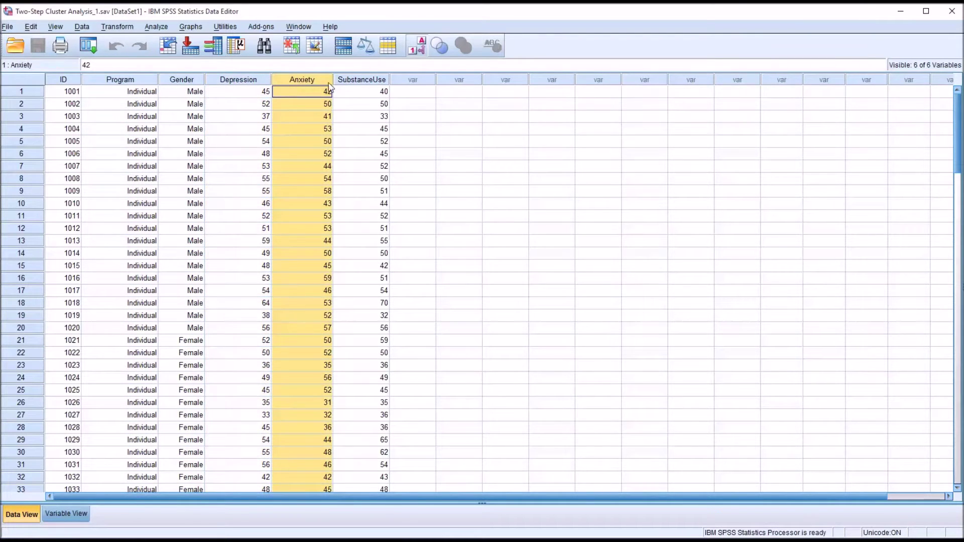
click(347, 83)
click(407, 96)
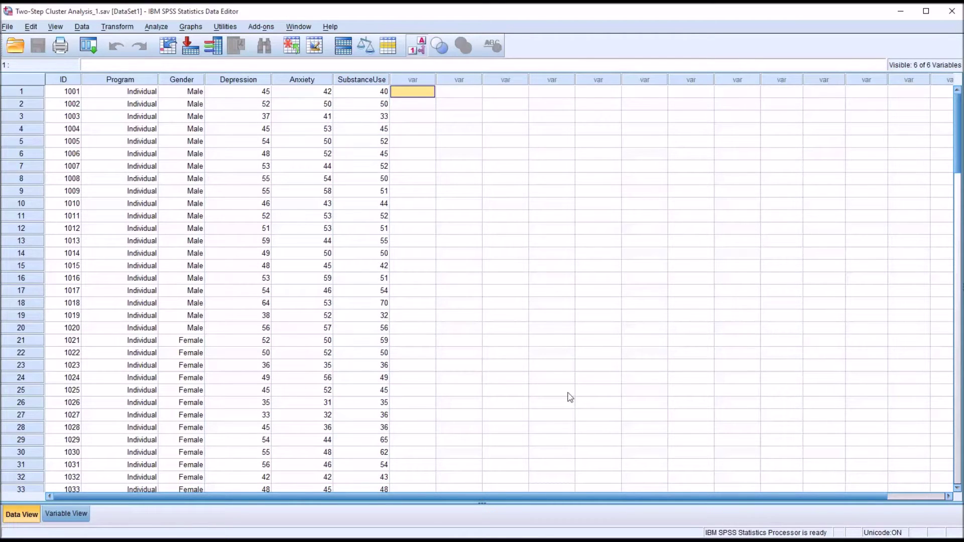
- Recheck the Depression, Anxiety and SubstanceUse columns and save Two-Step Cluster Analysis_1.sav
click(239, 82)
click(285, 83)
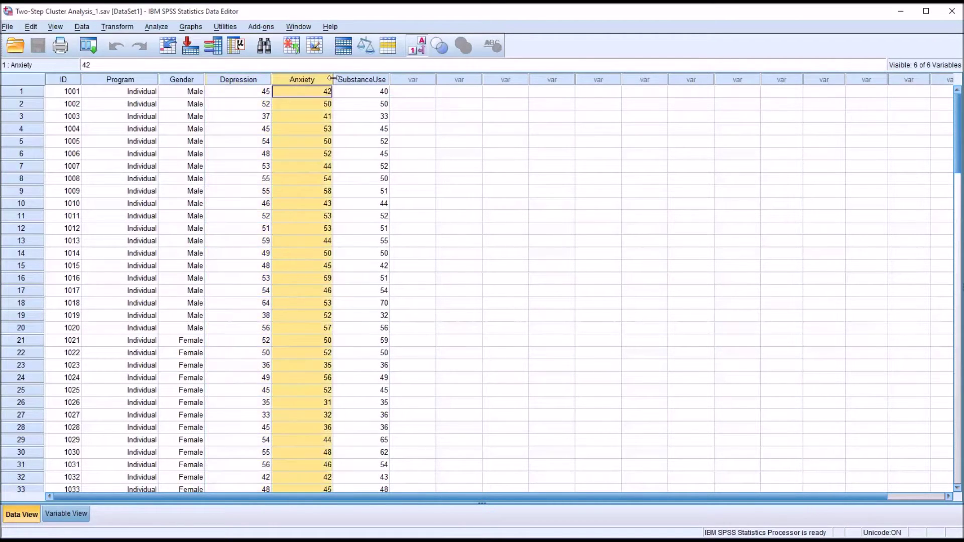
click(346, 82)
click(356, 93)
click(395, 95)
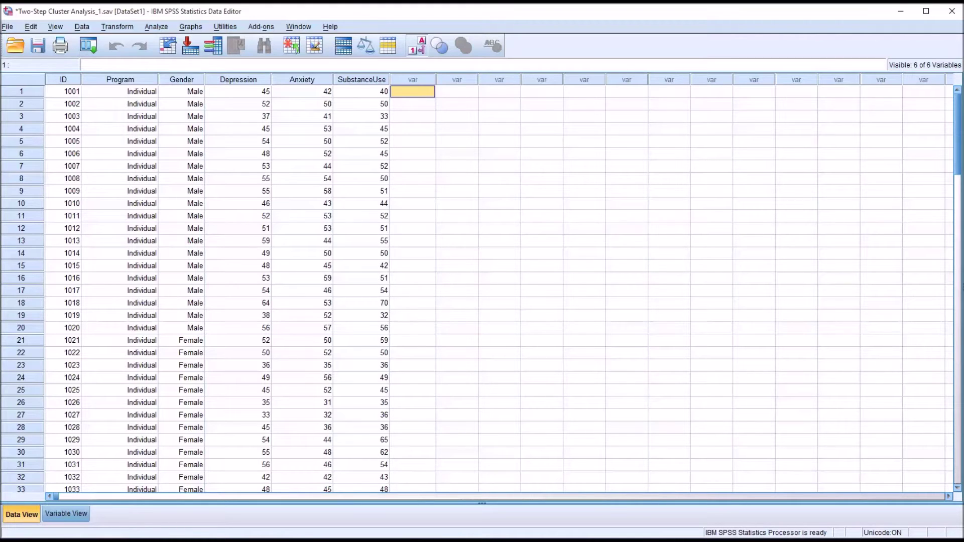
key(ctrl+s)
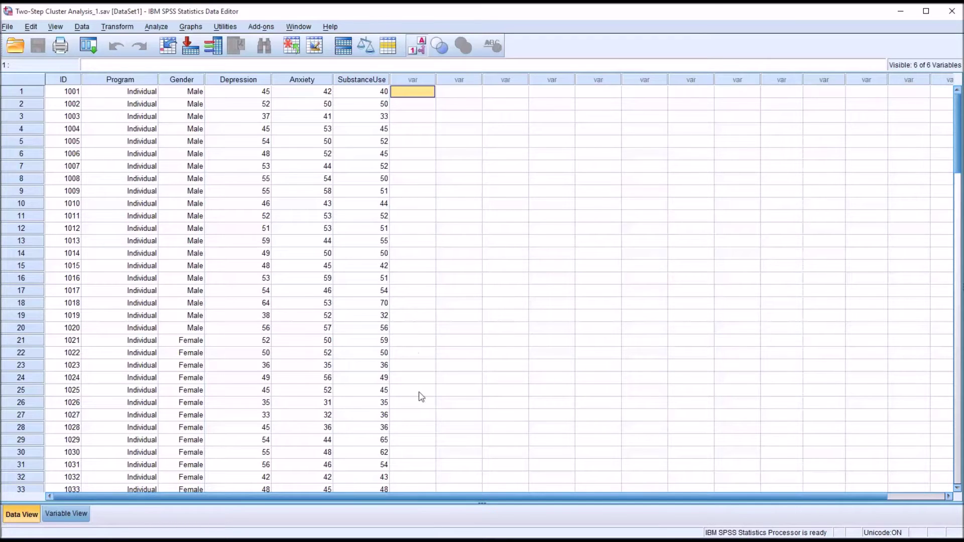
click(153, 29)
- Start TwoStep Cluster with Depression, Anxiety and Substance Use as Continuous Variables
mouse_move(213, 160)
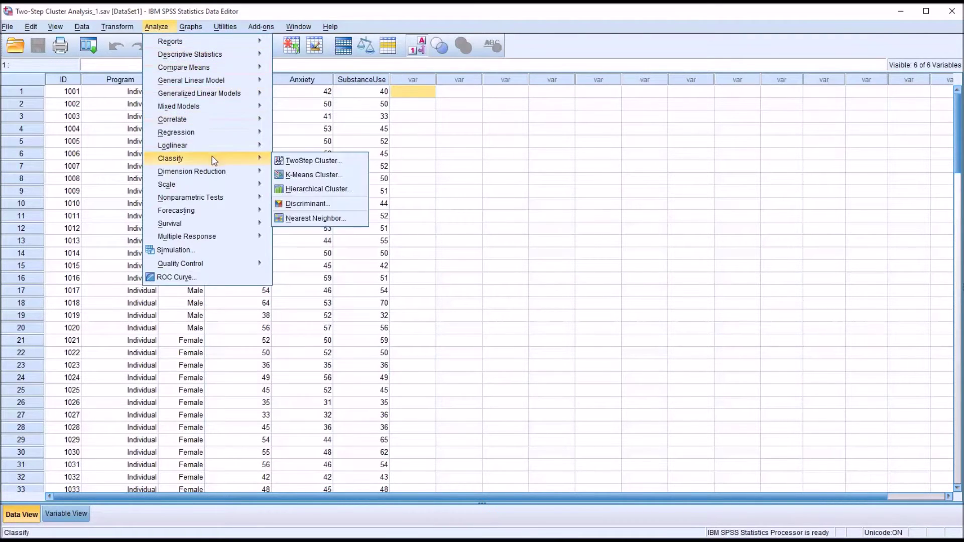
click(309, 165)
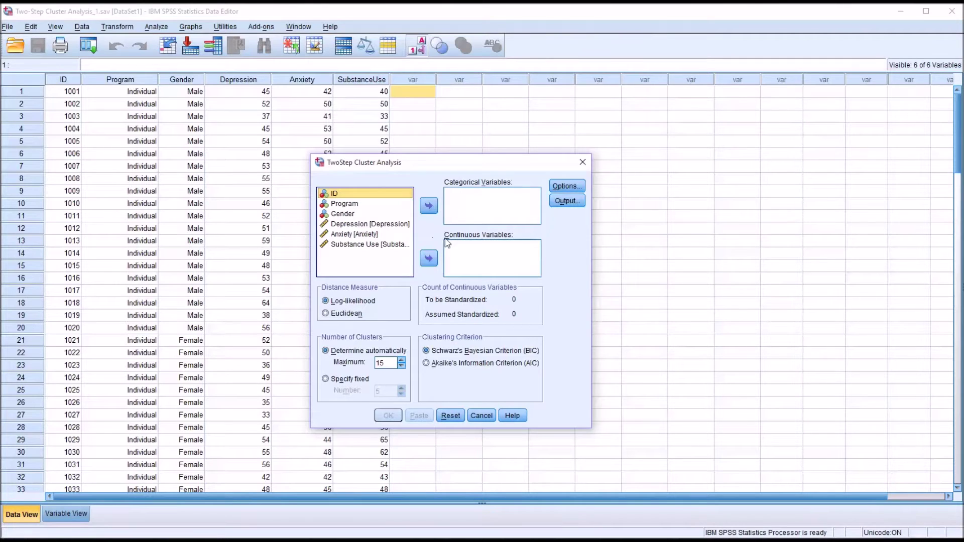
click(363, 225)
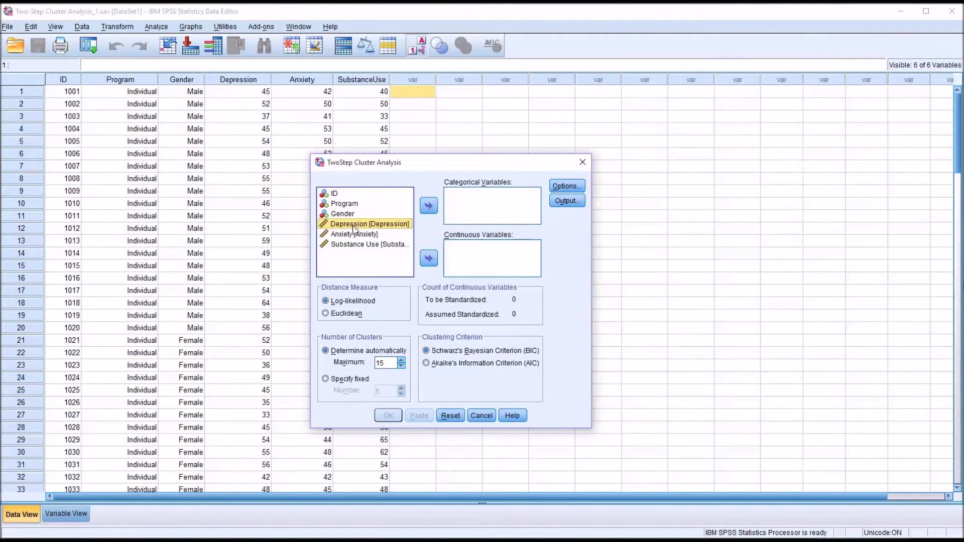
drag(354, 228, 350, 246)
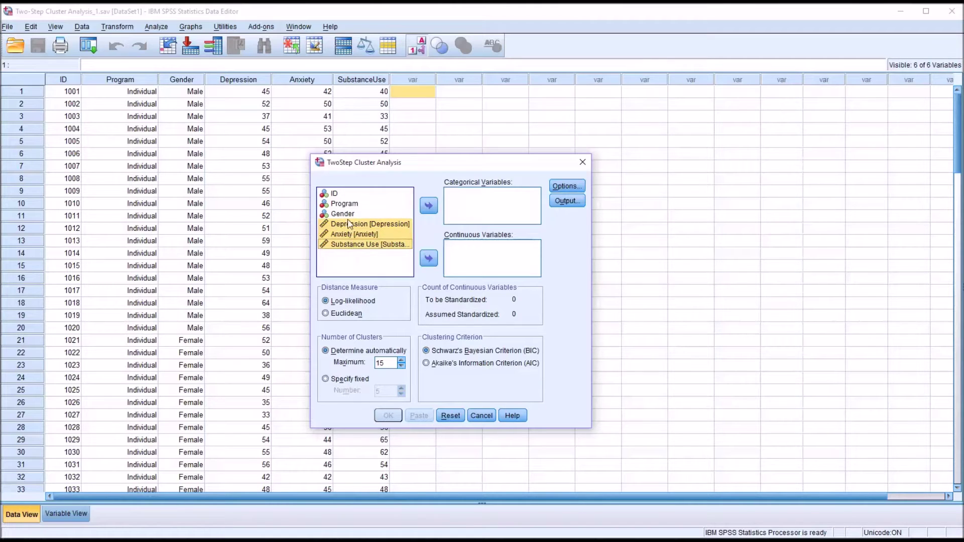
click(427, 260)
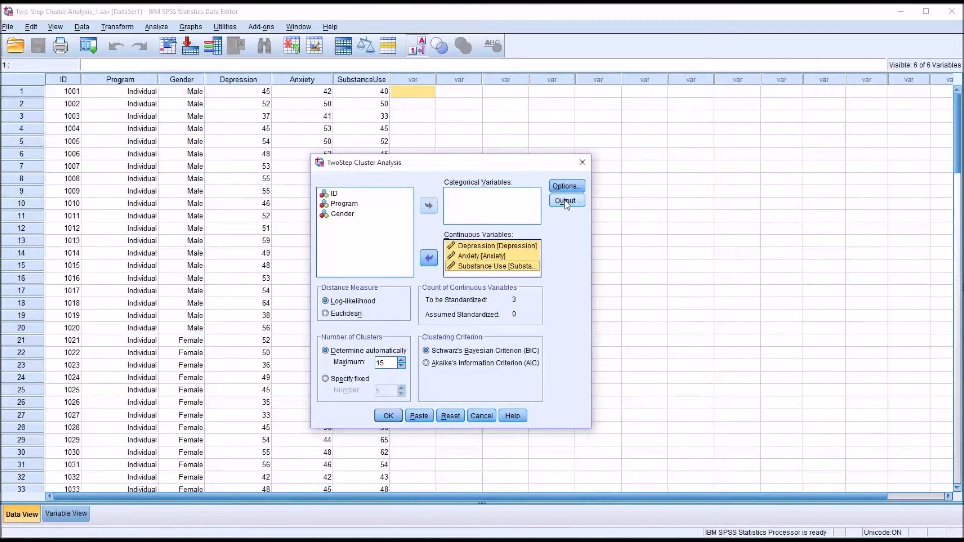
click(566, 202)
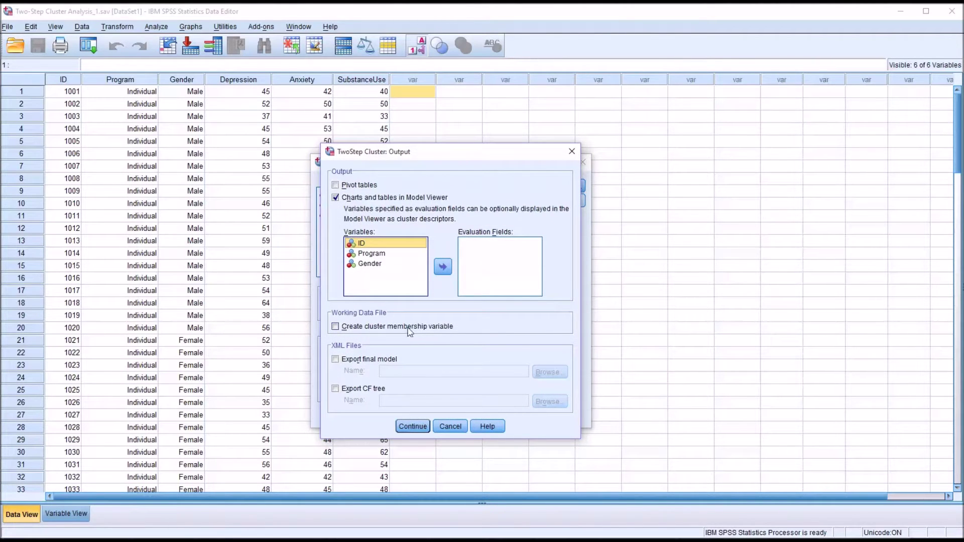
- Enable Create cluster membership variable in Output and run the TwoStep analysis
click(335, 327)
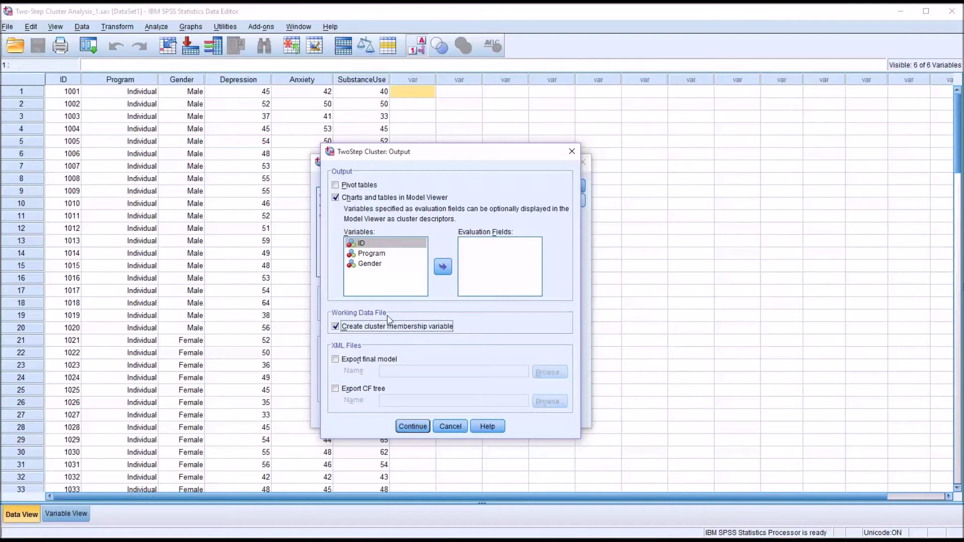
click(404, 427)
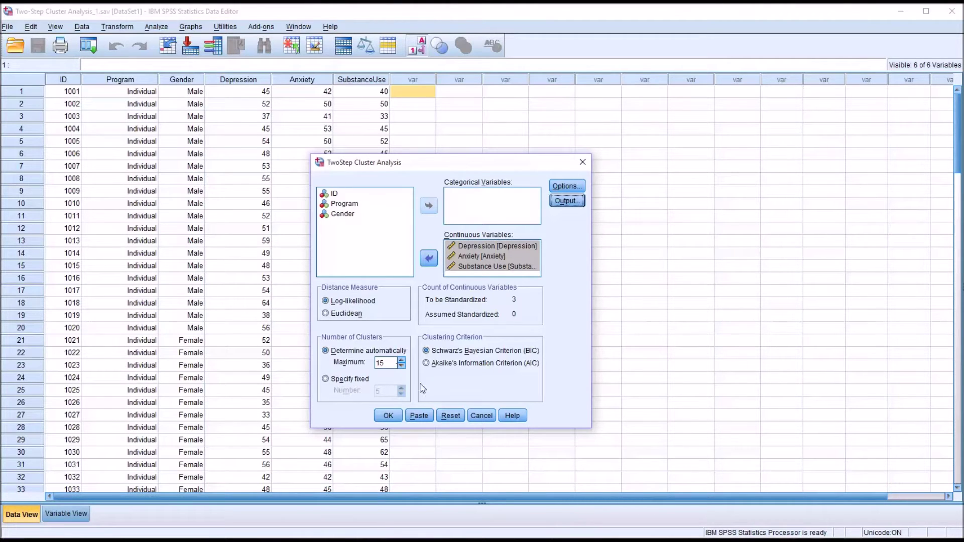
click(383, 418)
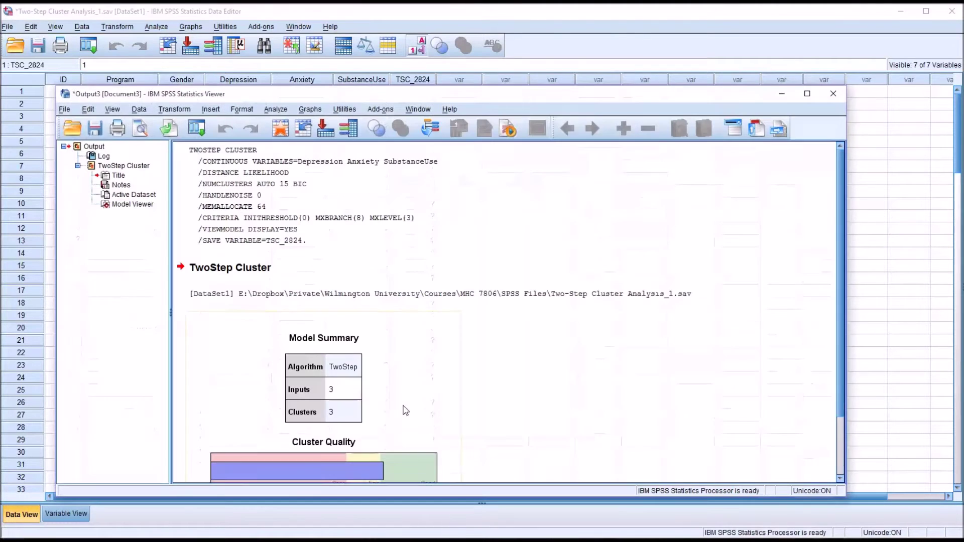
- Scroll to the Model Summary and Cluster Quality chart and select it
scroll(840, 451, down, 3)
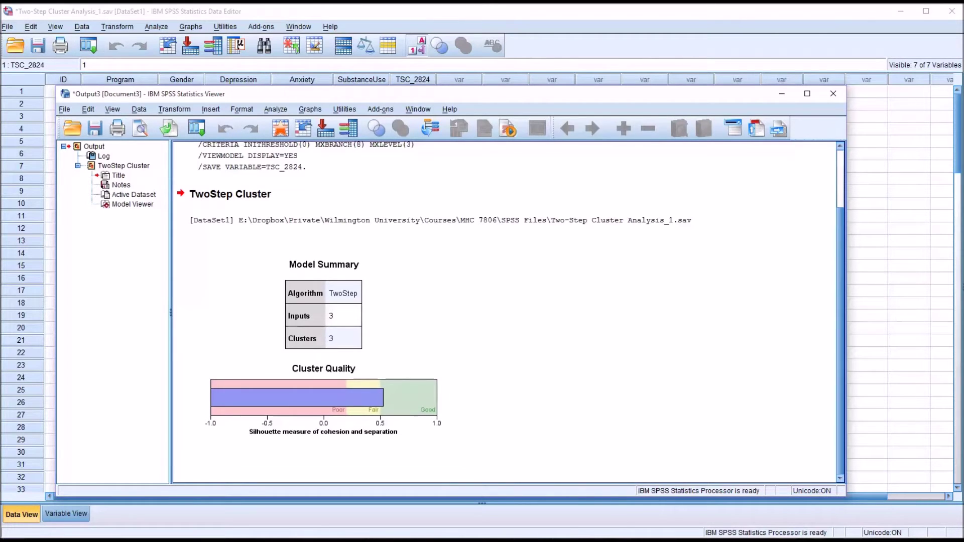
click(392, 354)
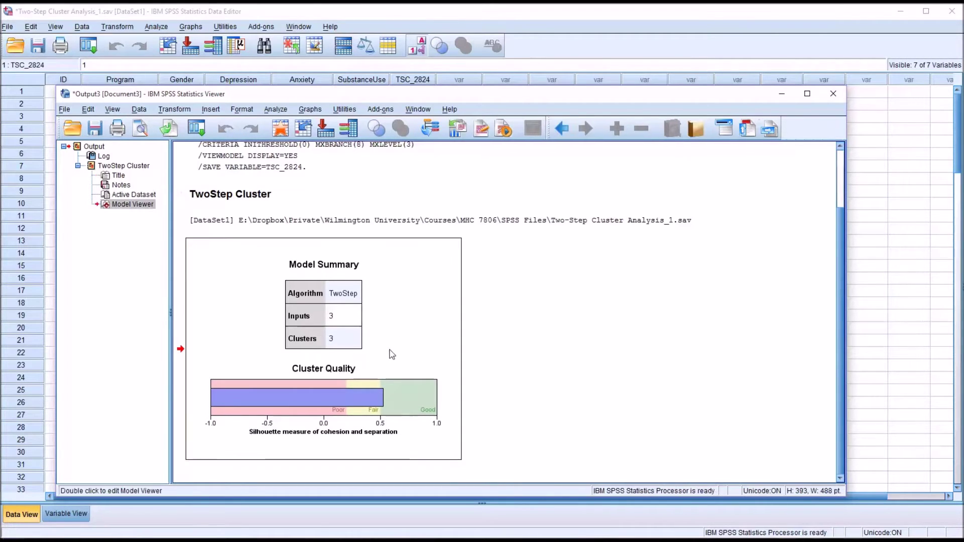
- Open the cluster chart in Model Viewer, moved up-left and widened to the right
double_click(391, 354)
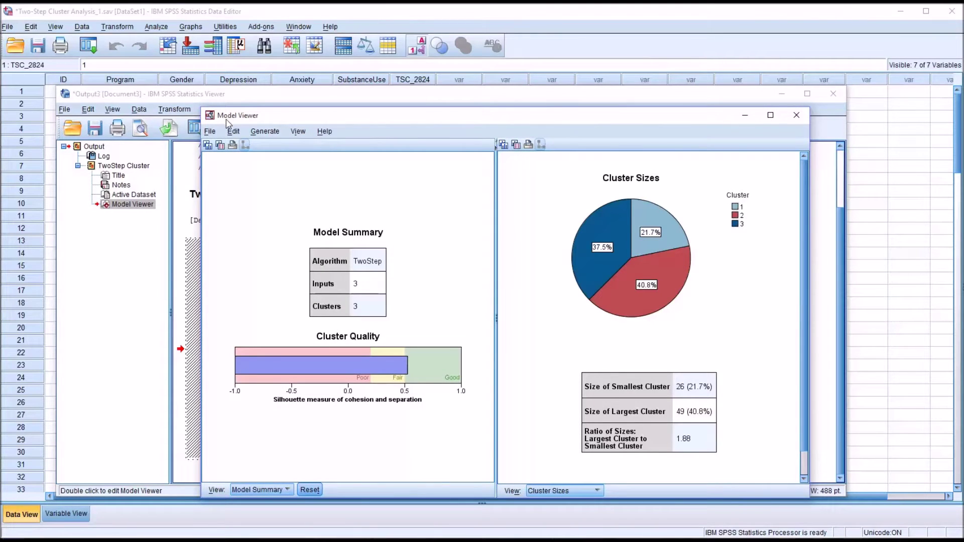
drag(342, 120, 243, 64)
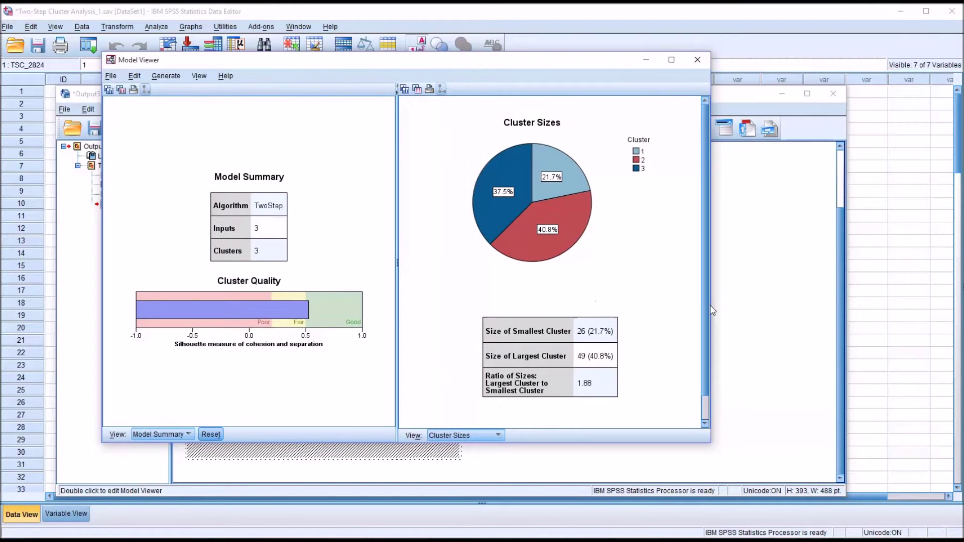
drag(711, 304, 819, 305)
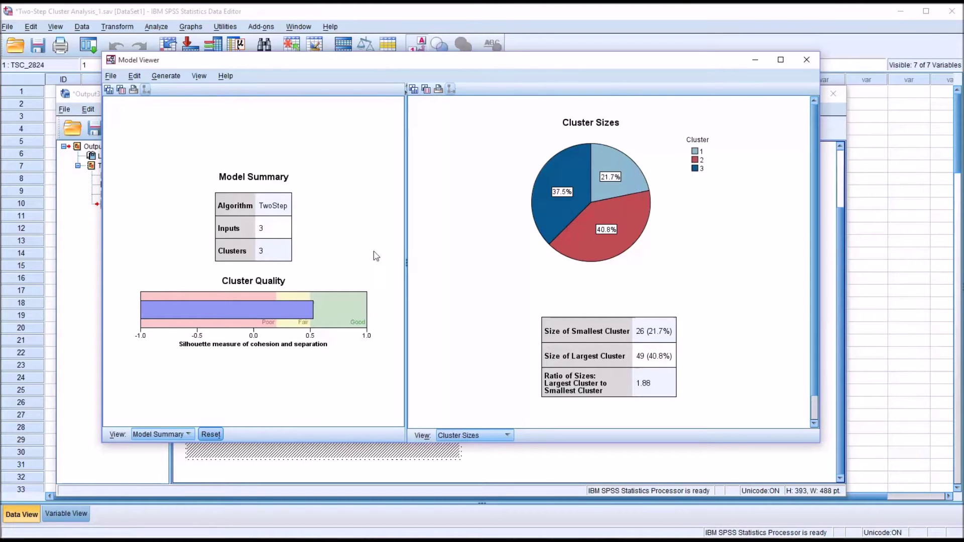
mouse_move(605, 201)
click(507, 432)
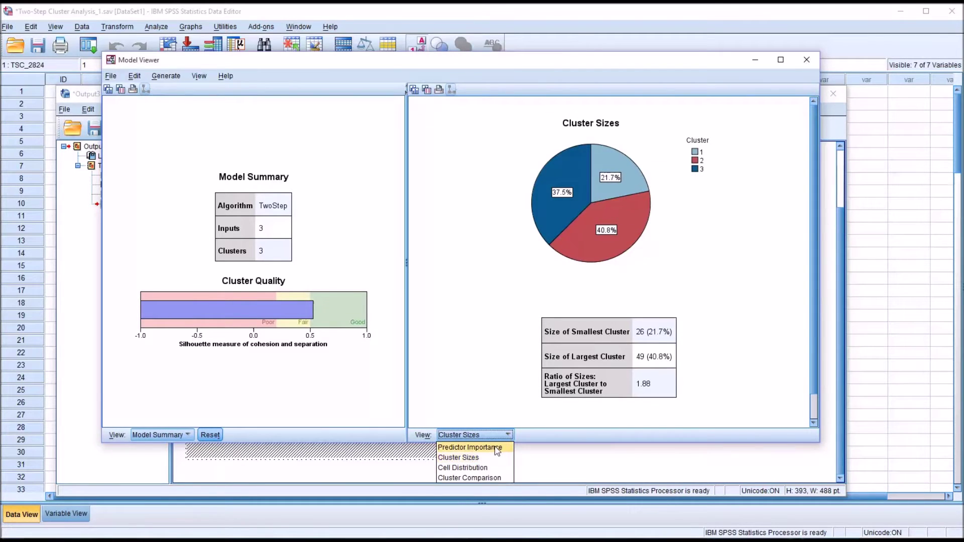
- Show Predictor Importance in the right pane and the Clusters table in the left pane
click(494, 446)
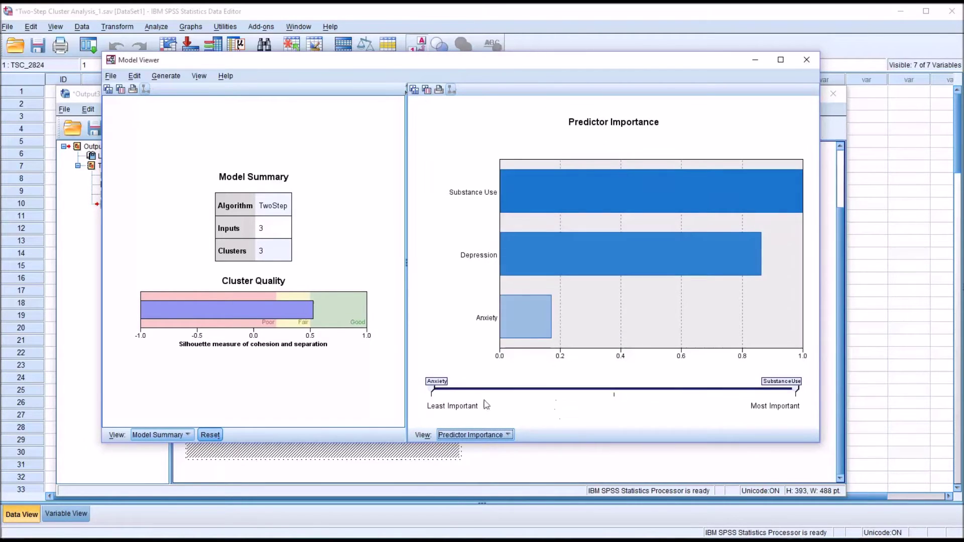
mouse_move(531, 200)
mouse_move(506, 322)
click(187, 434)
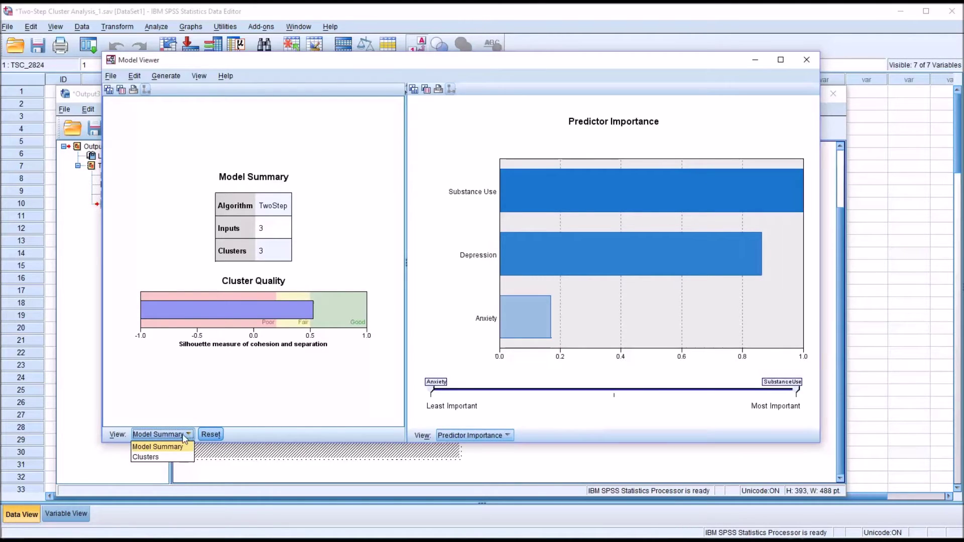
click(145, 457)
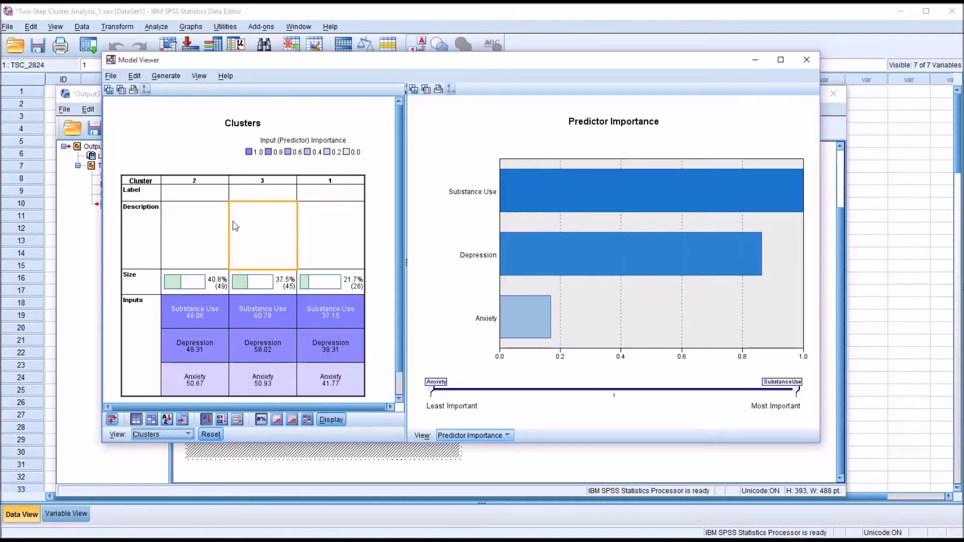
- Sort the Clusters table by cluster number so columns read 1, 2, 3, then review the means
click(221, 187)
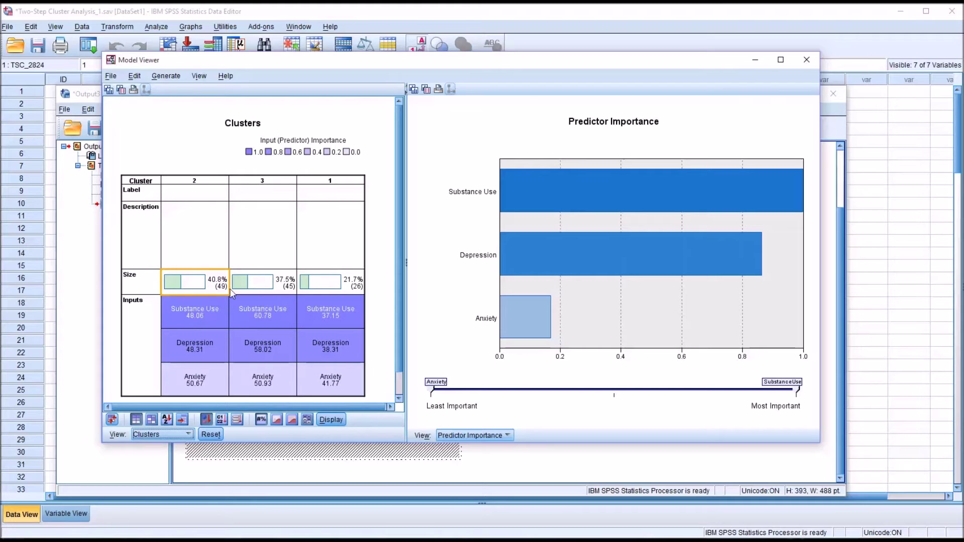
mouse_move(271, 289)
mouse_move(339, 284)
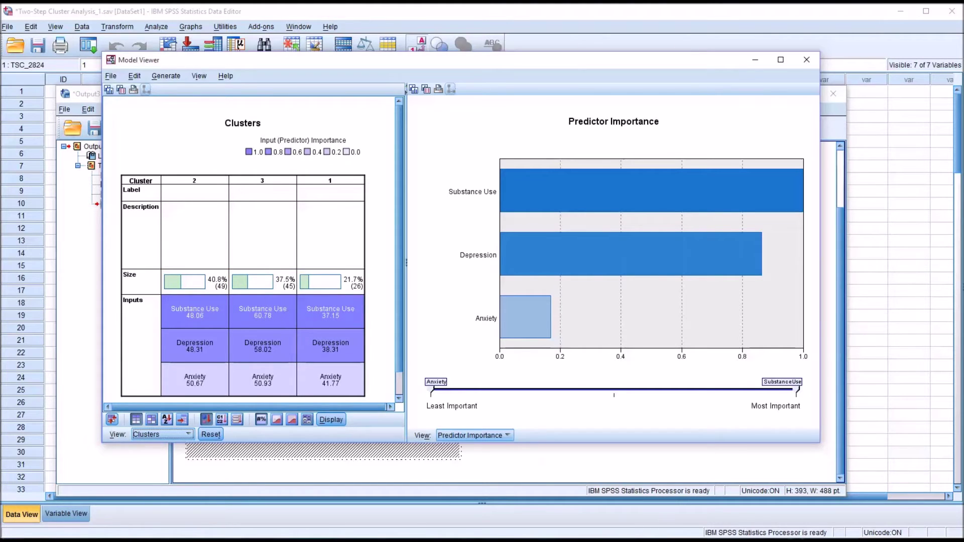
click(186, 184)
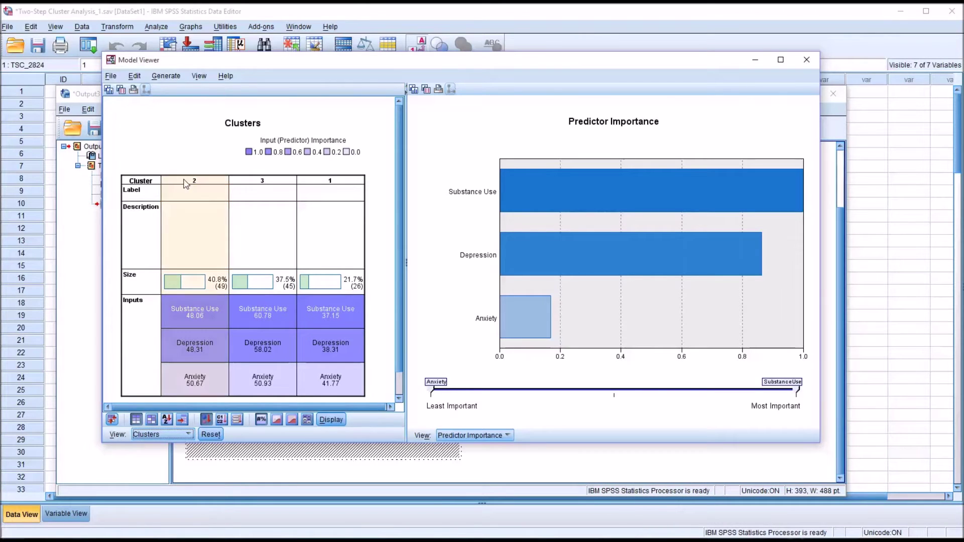
click(221, 419)
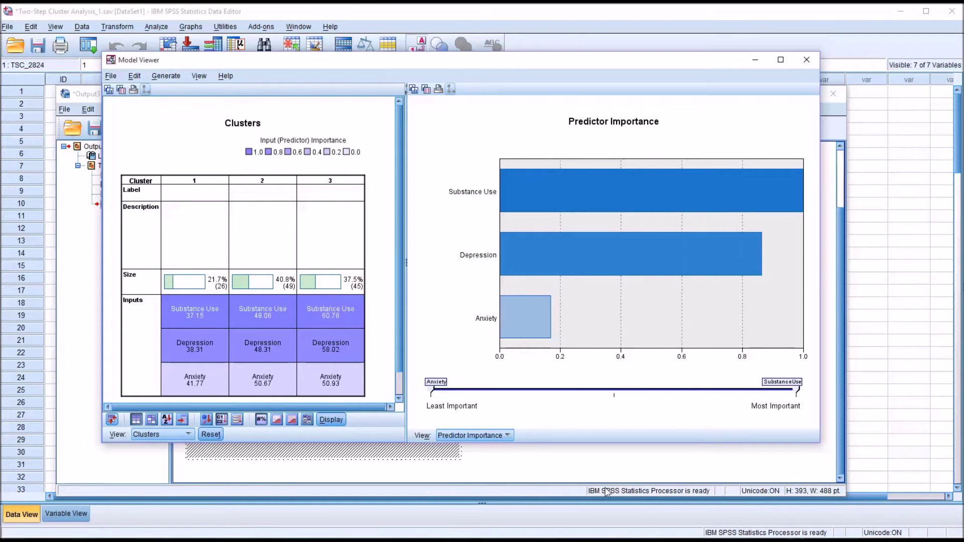
mouse_move(188, 324)
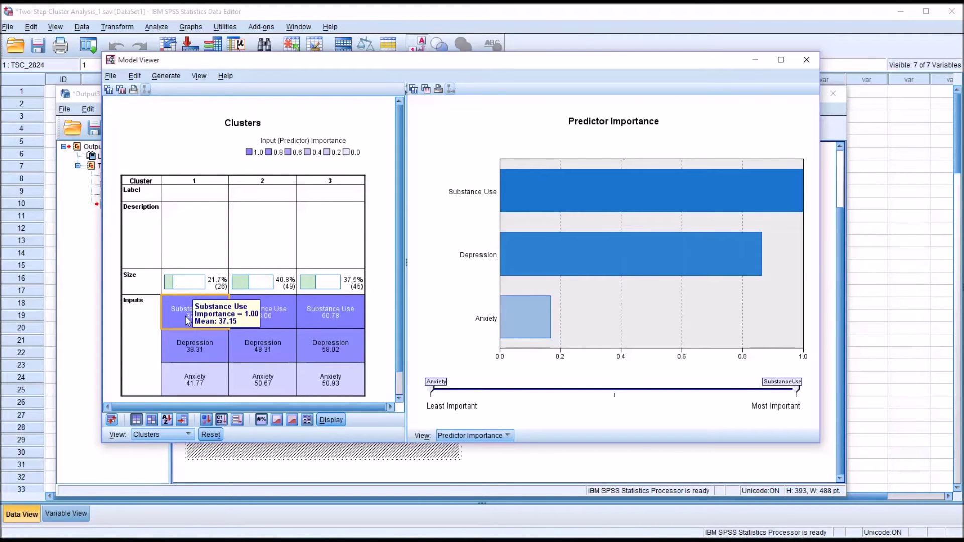
mouse_move(264, 325)
mouse_move(312, 325)
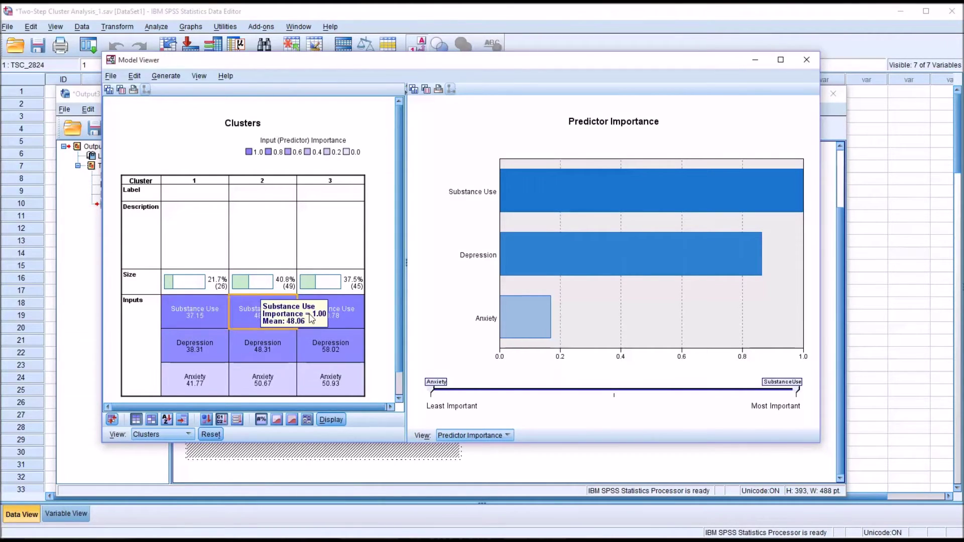
mouse_move(190, 305)
mouse_move(253, 378)
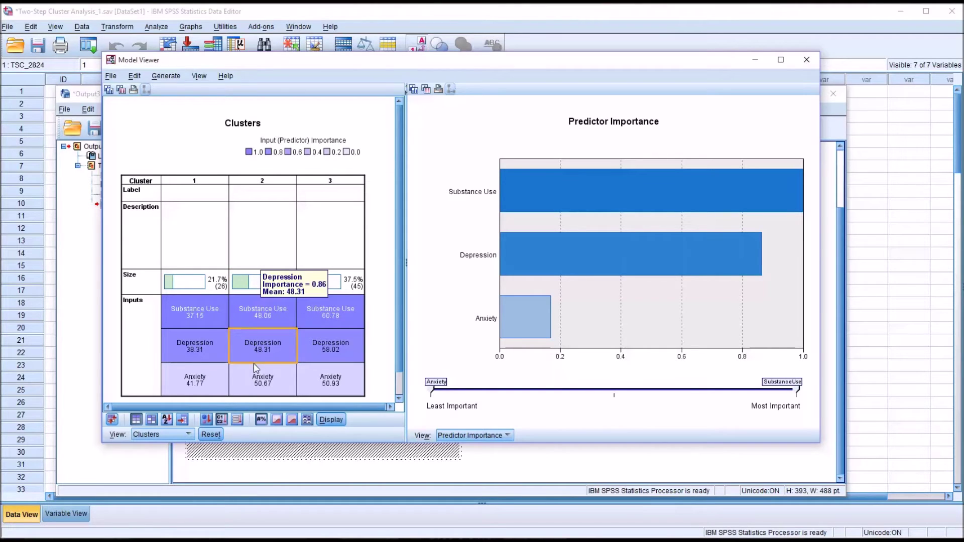
- View Cluster Comparison boxplots for clusters 1, 2 and 3 against the overall data
click(197, 183)
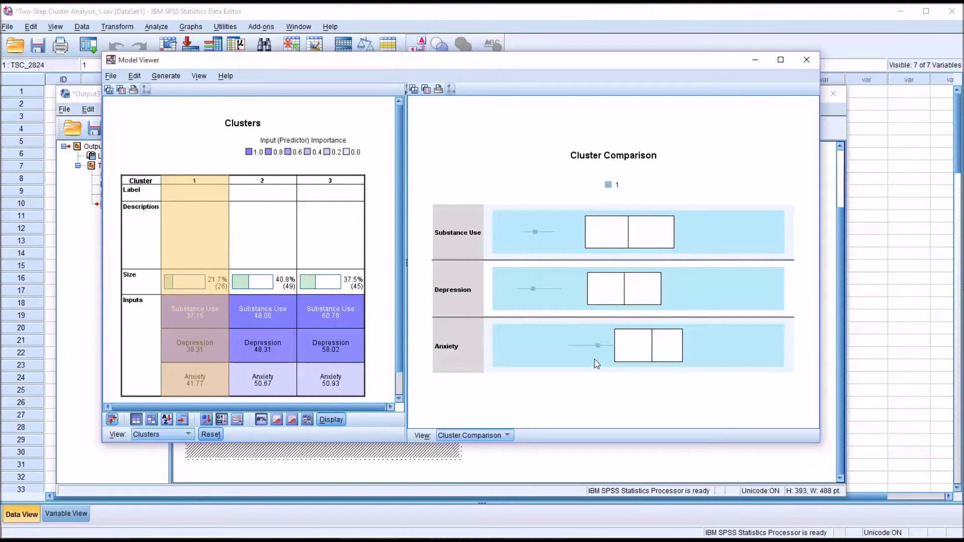
mouse_move(598, 347)
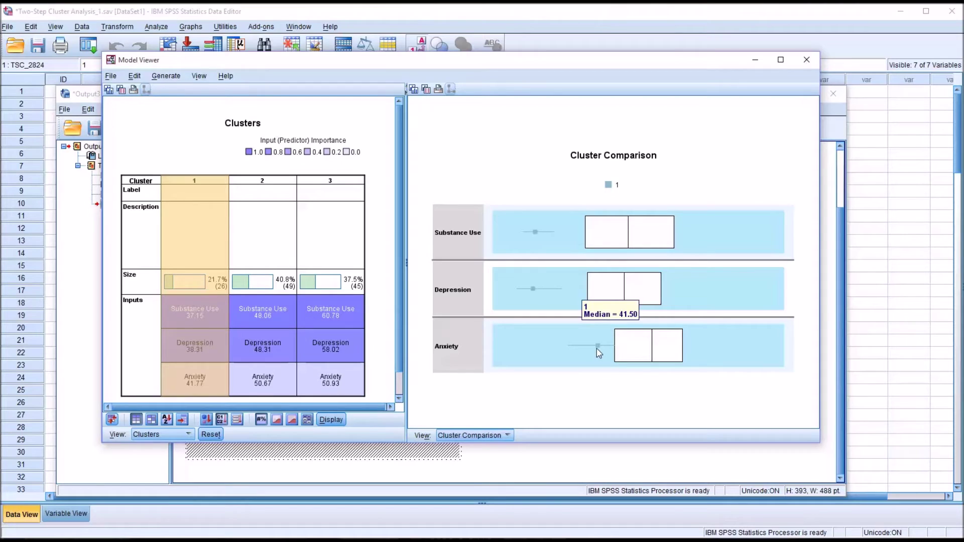
mouse_move(304, 374)
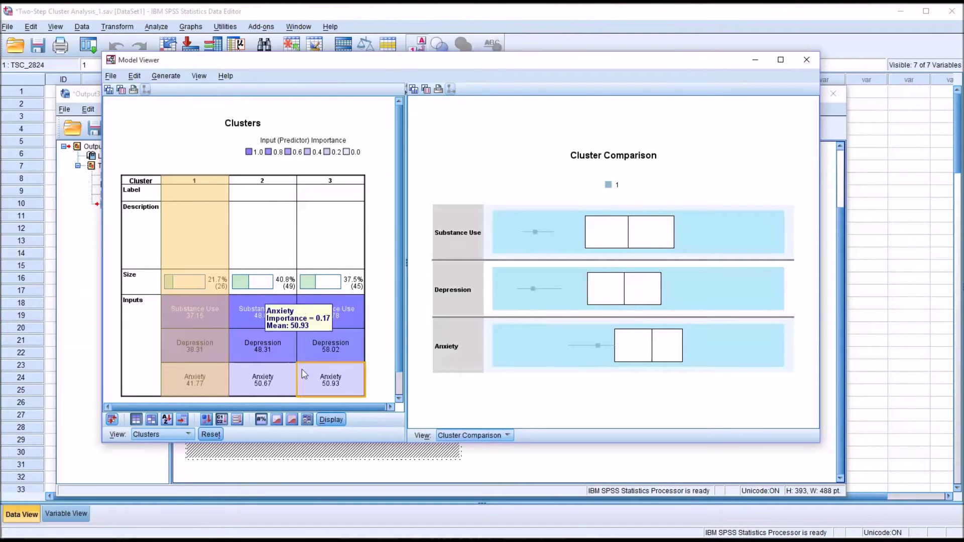
click(260, 182)
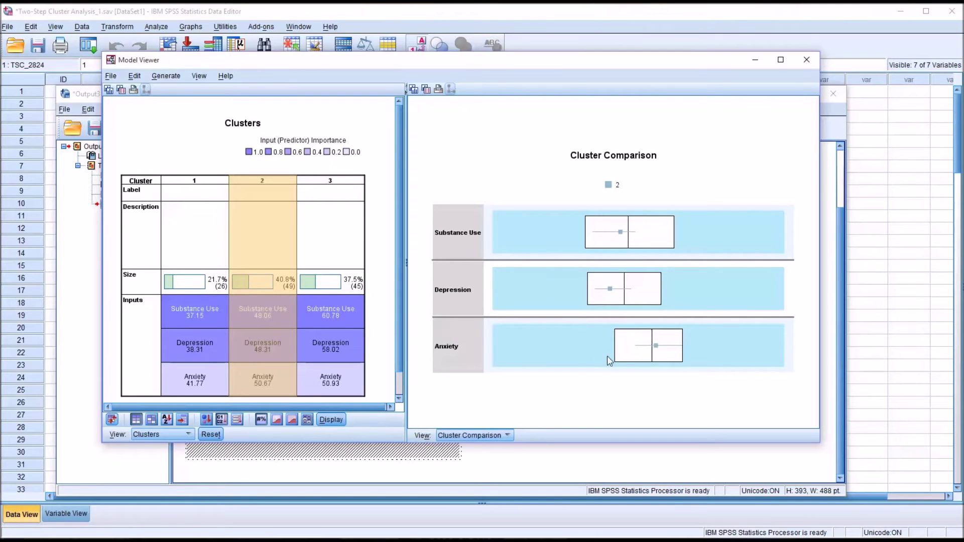
click(332, 183)
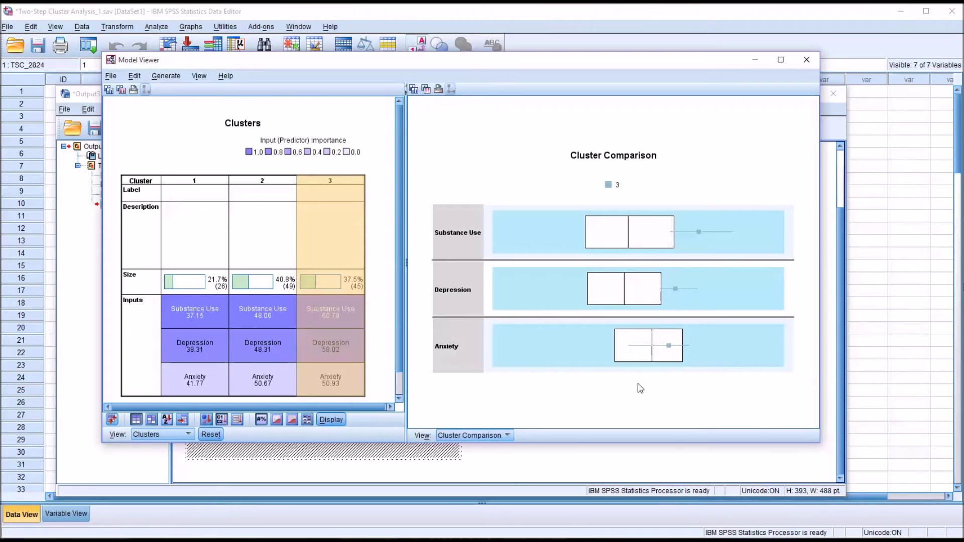
mouse_move(669, 350)
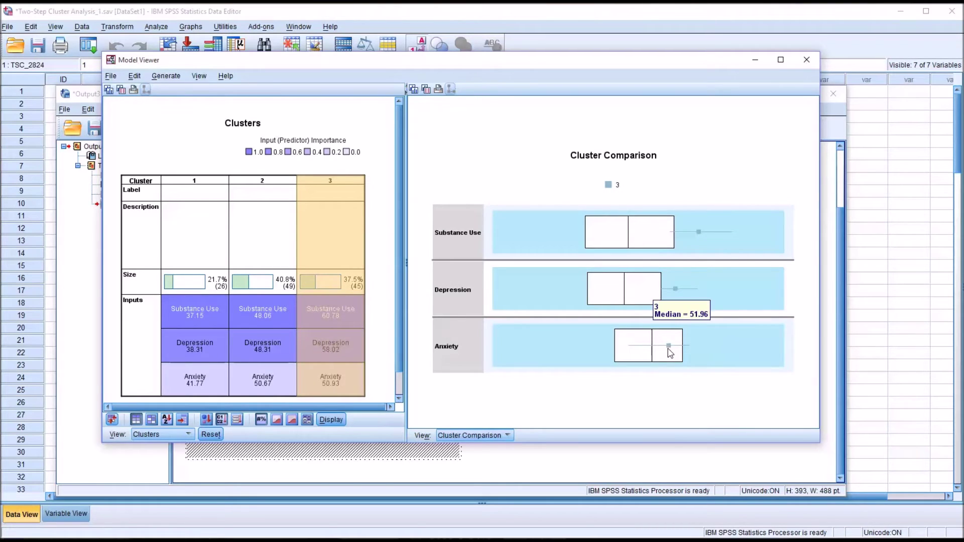
mouse_move(677, 292)
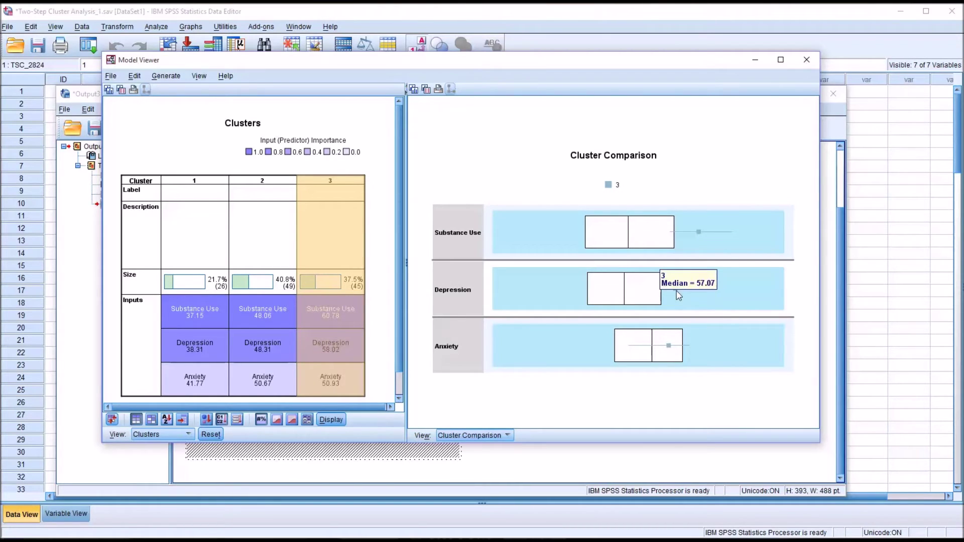
mouse_move(703, 236)
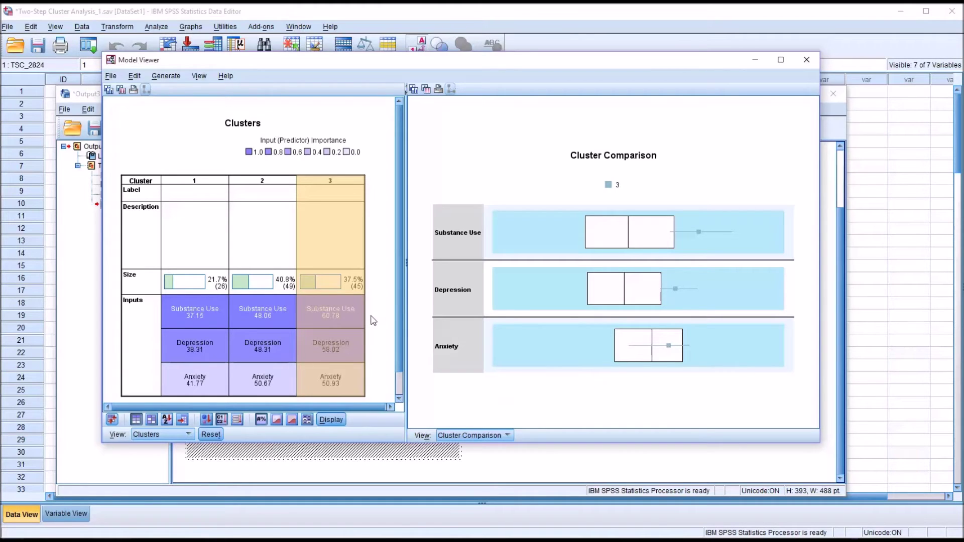
mouse_move(206, 312)
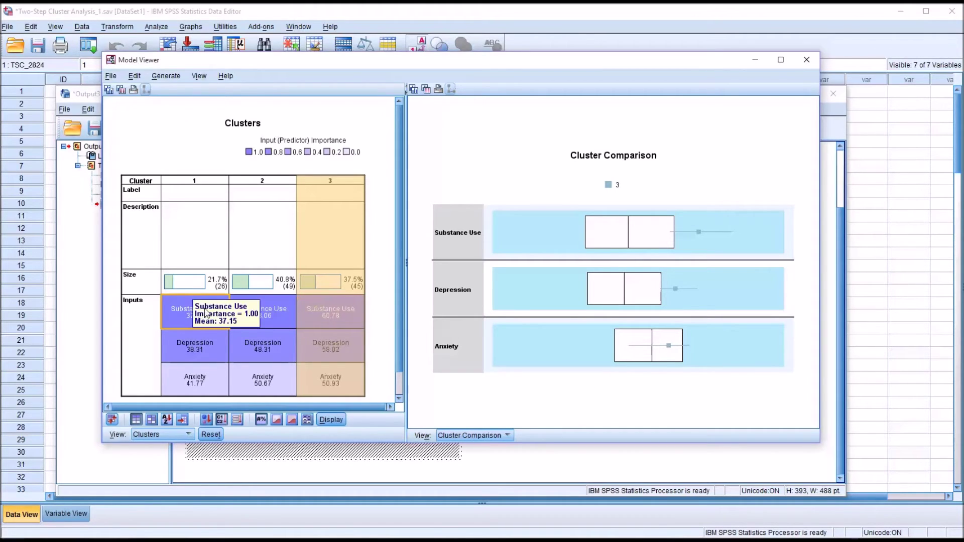
mouse_move(321, 320)
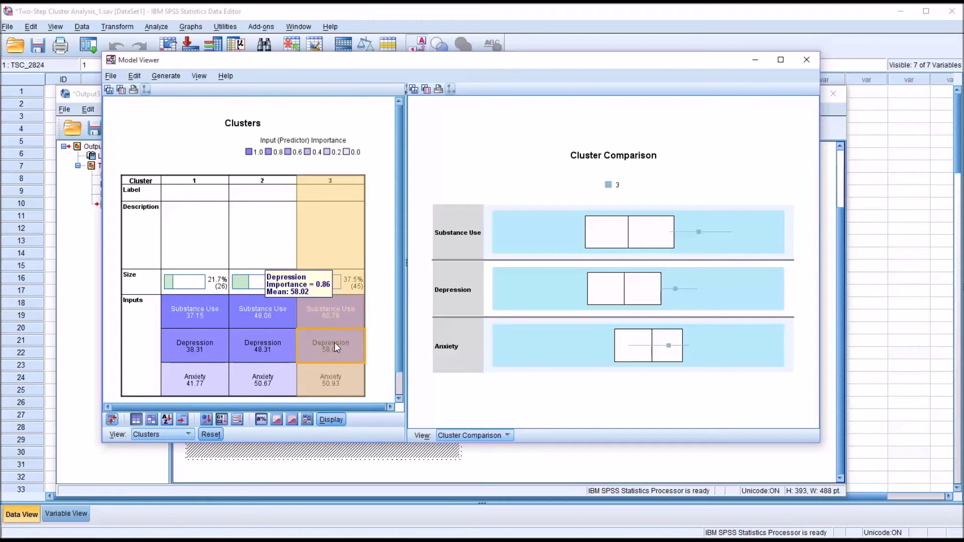
- Recompare clusters 1, 3 and 2, then show cluster 1's Substance Use cell distribution
click(205, 181)
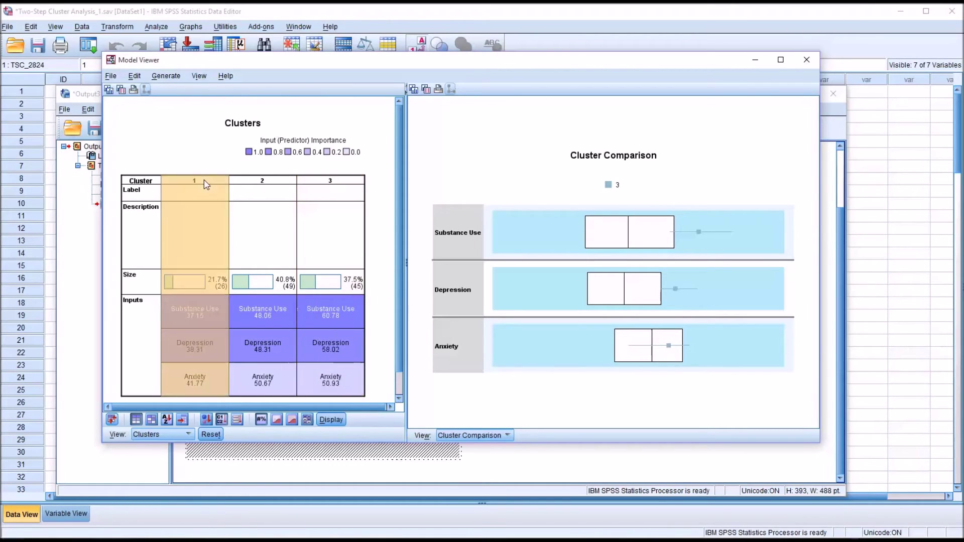
click(325, 182)
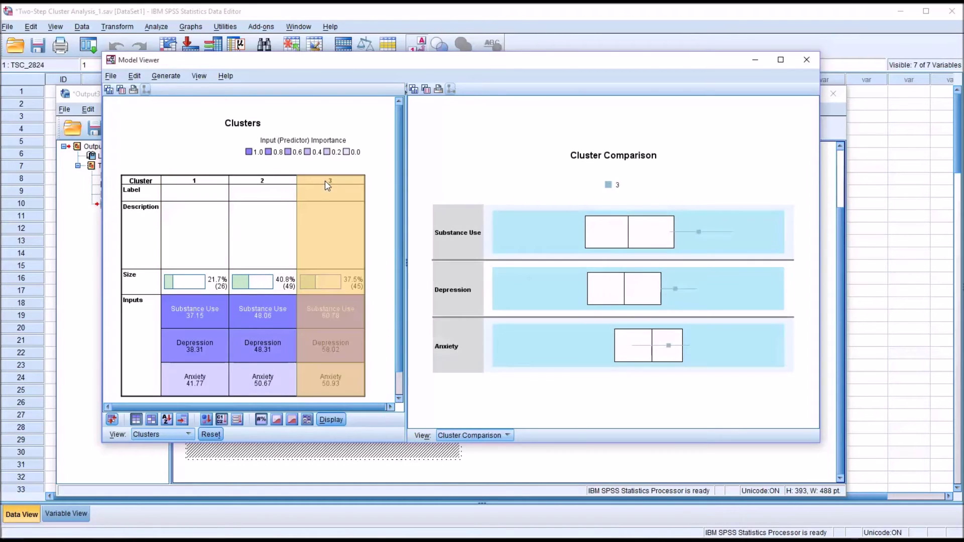
ctrl+click(190, 184)
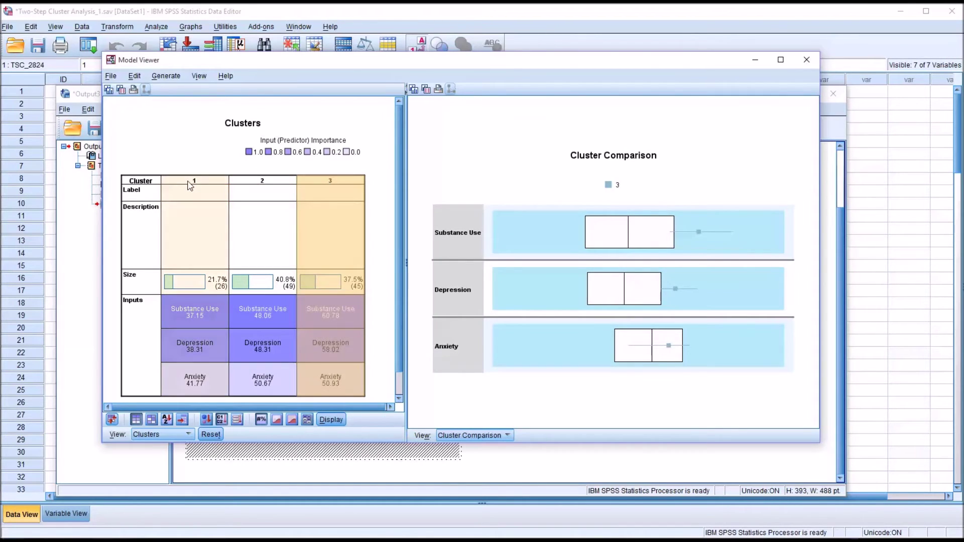
click(190, 183)
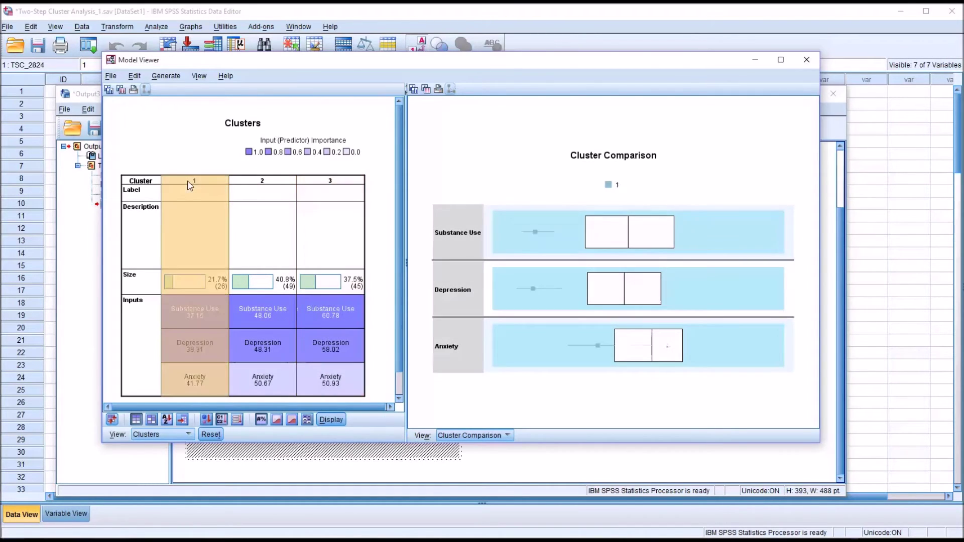
click(328, 182)
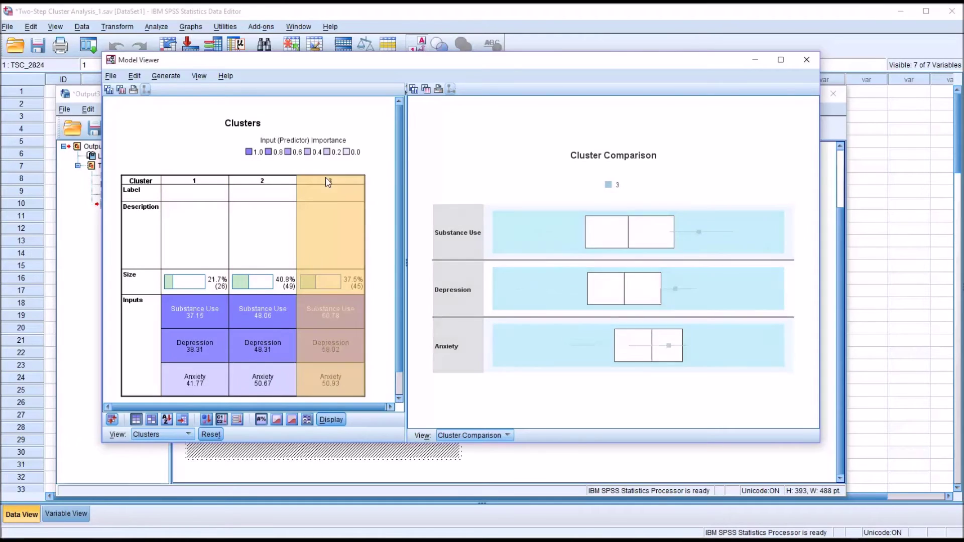
click(262, 184)
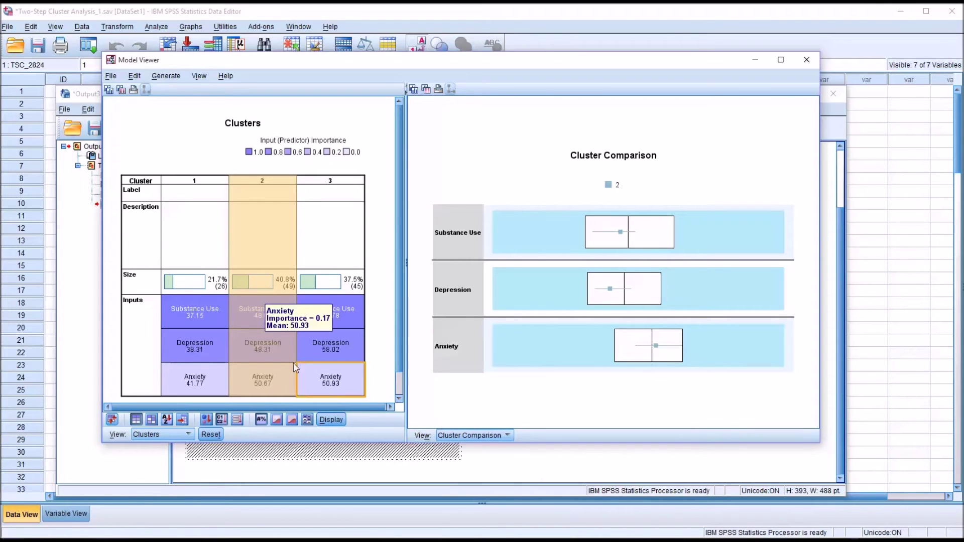
mouse_move(177, 313)
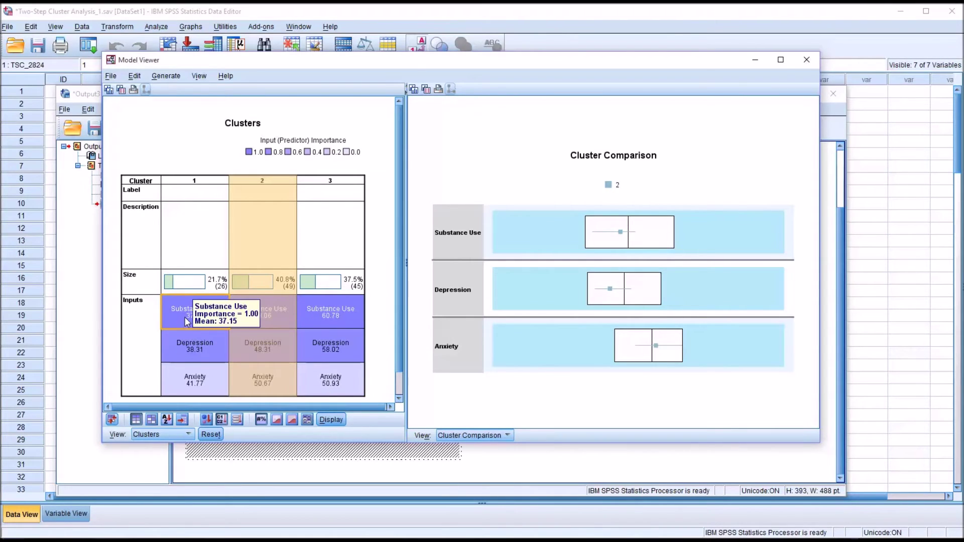
click(177, 313)
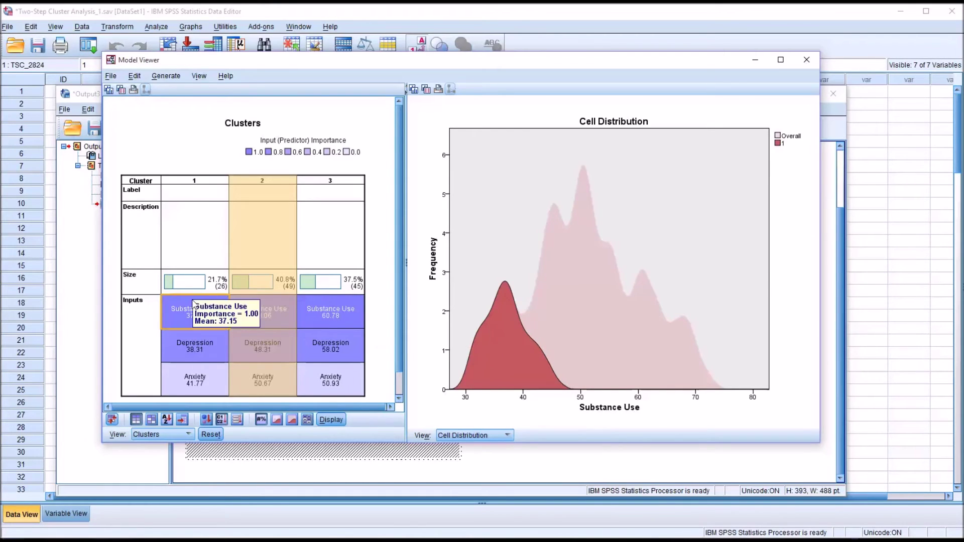
- Show the Substance Use cell distributions for clusters 1, 2 and 3
mouse_move(177, 310)
click(177, 310)
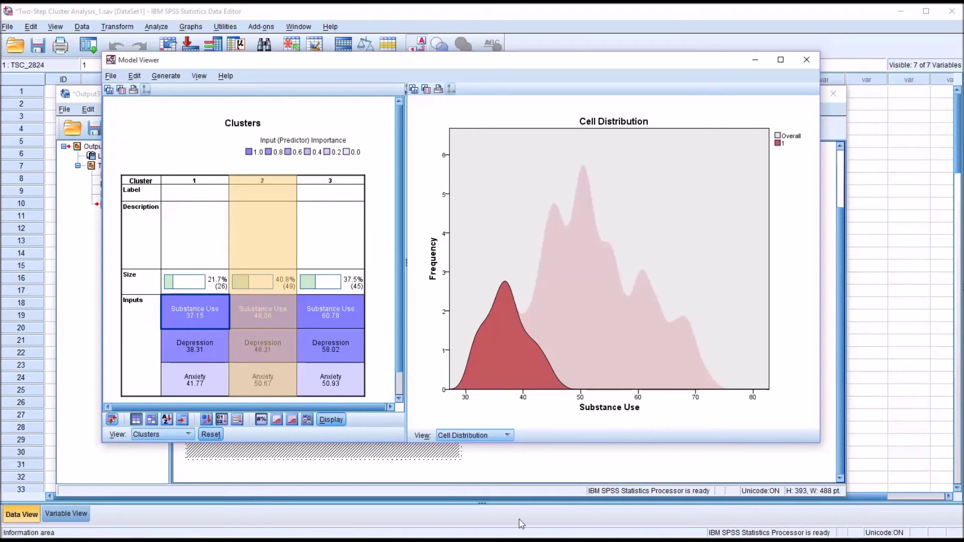
mouse_move(201, 294)
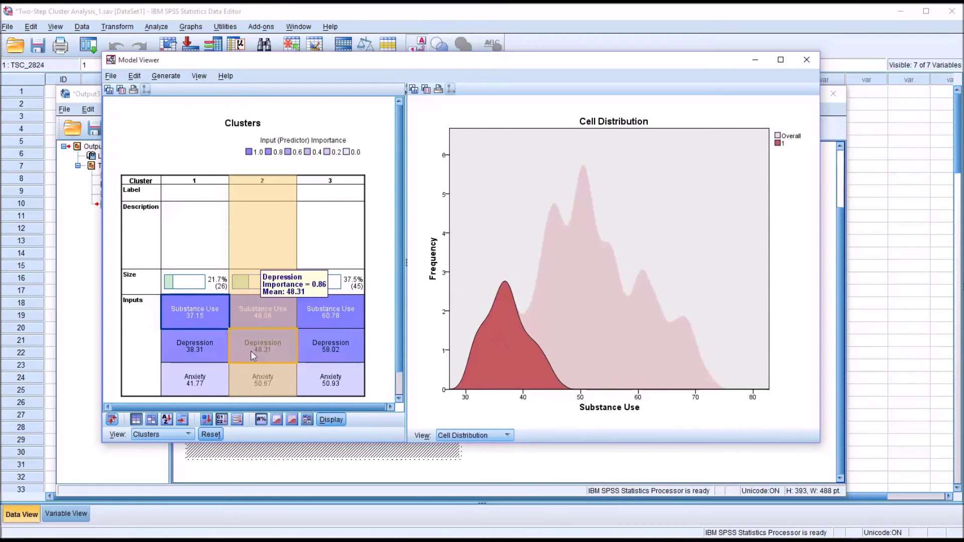
click(254, 320)
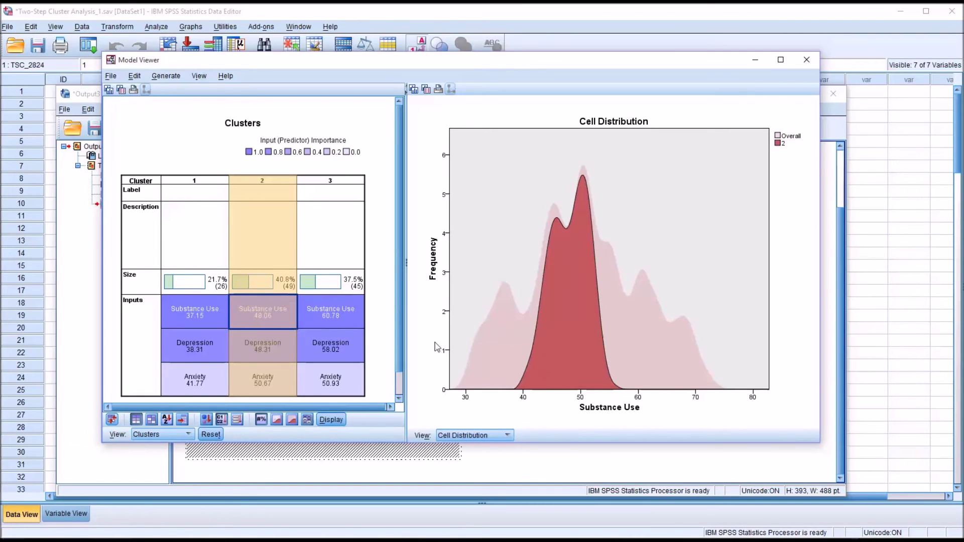
click(348, 320)
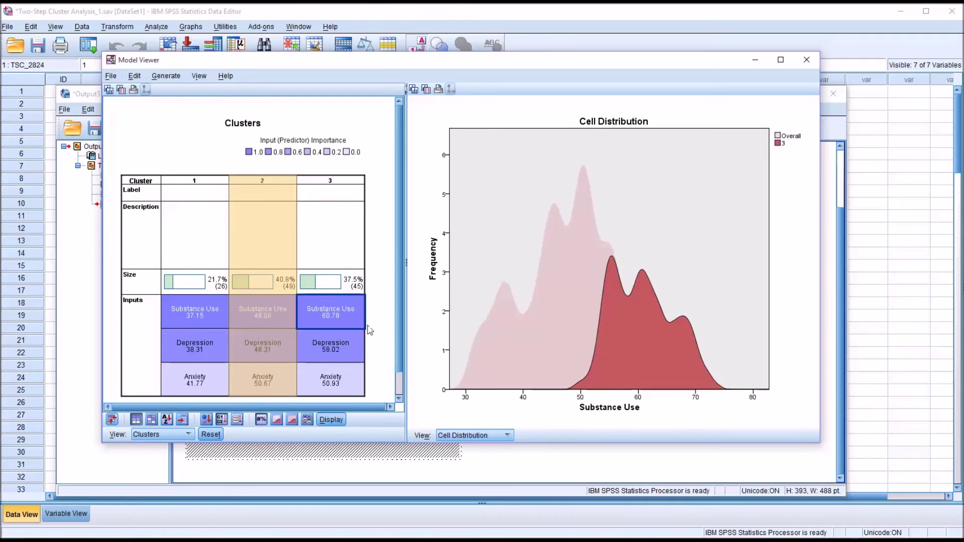
- Show the Depression cell distributions for clusters 1, 2 and 3
click(201, 345)
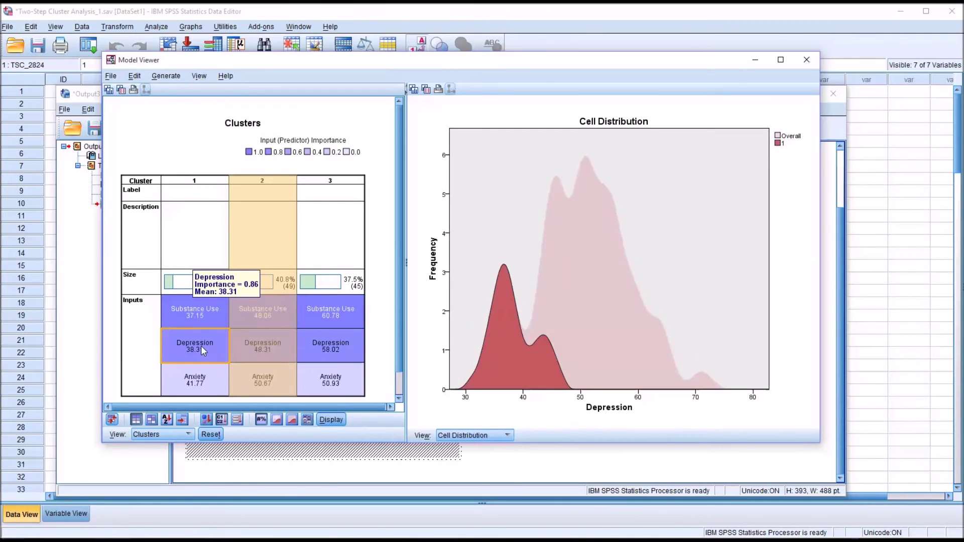
click(245, 346)
click(315, 348)
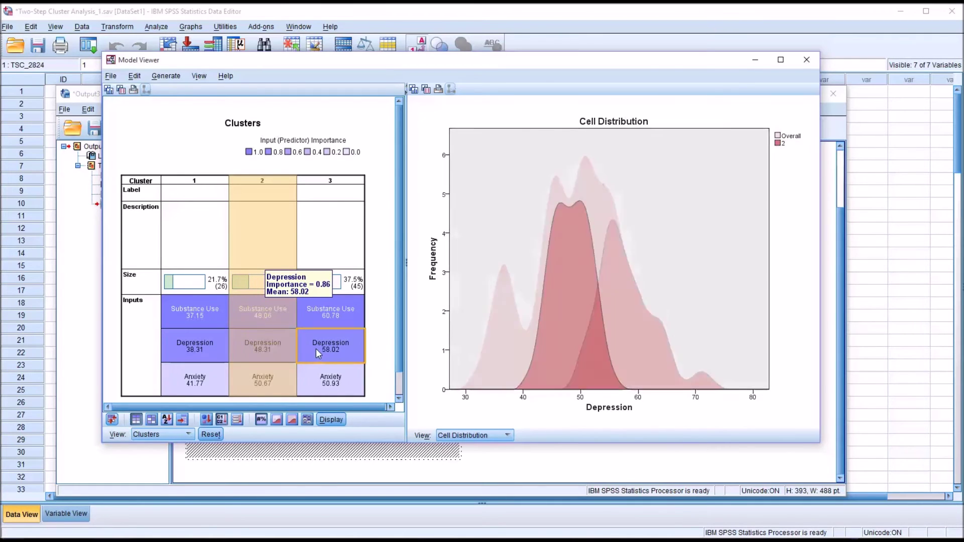
- Step through the Anxiety cell distributions of clusters 1, 2 and 3 against the overall distribution
click(197, 384)
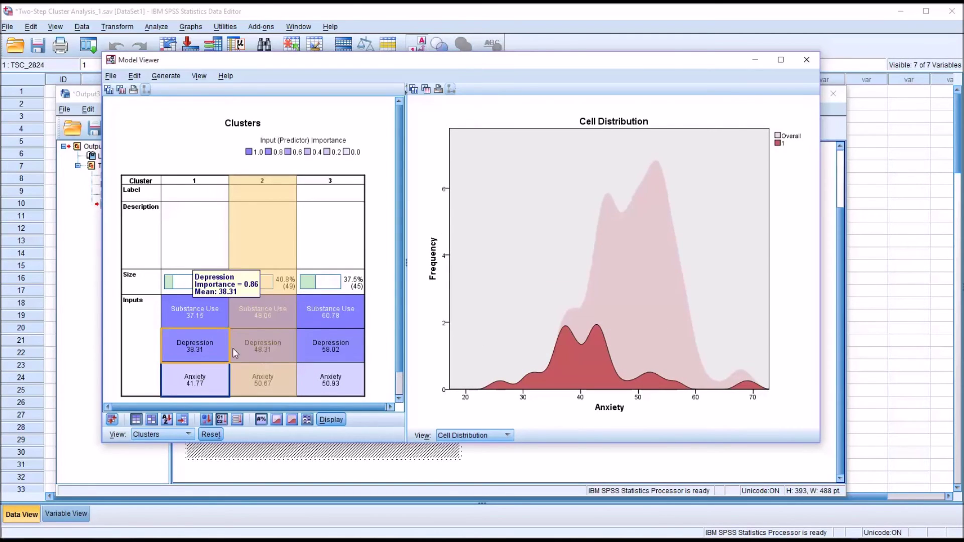
click(269, 383)
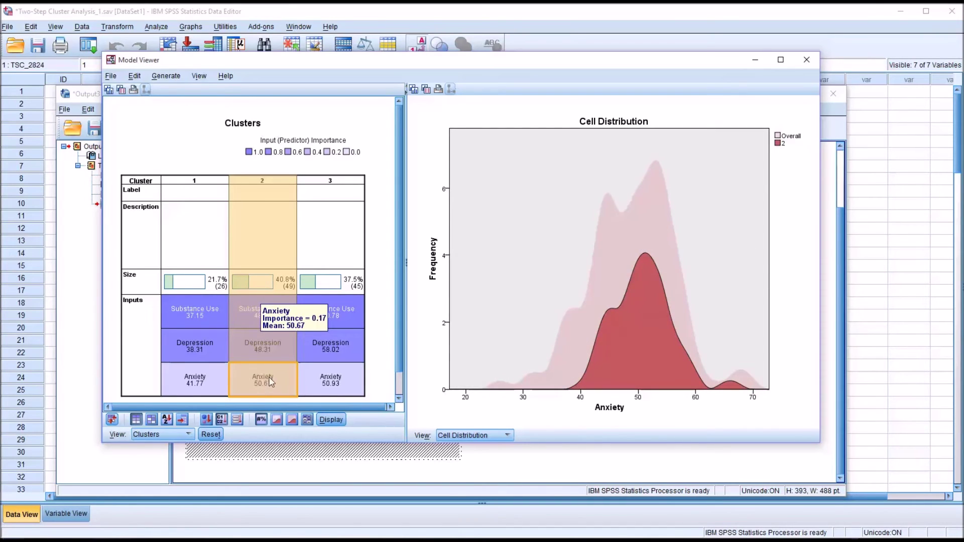
click(322, 383)
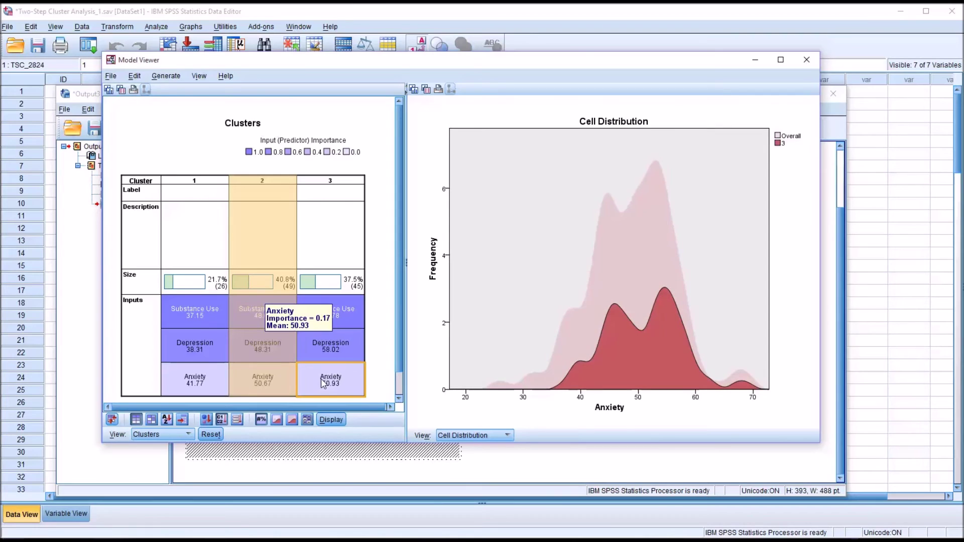
click(270, 383)
click(205, 376)
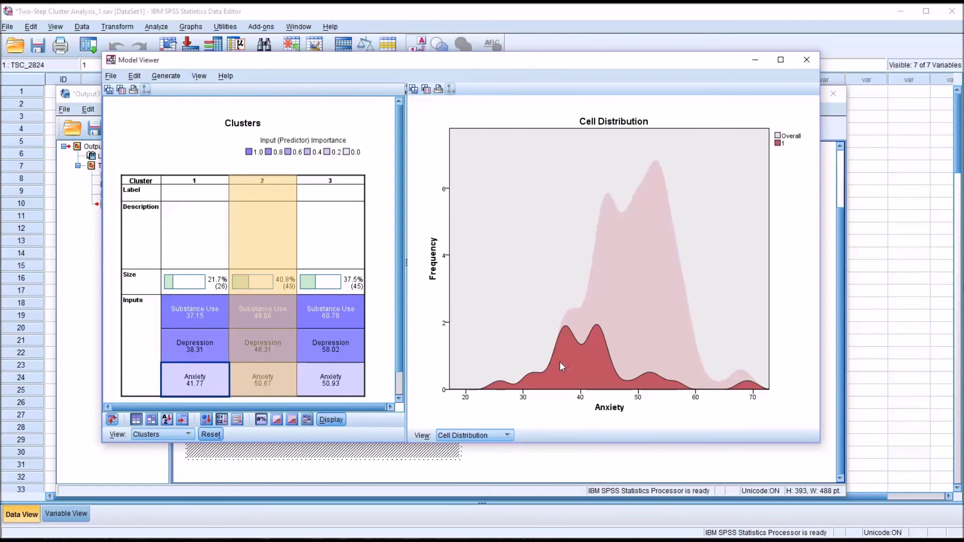
click(278, 377)
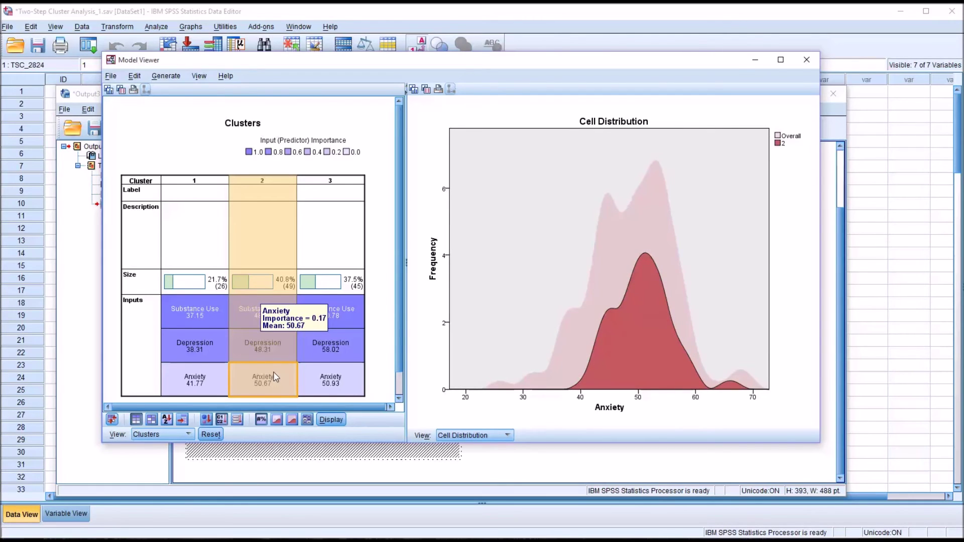
click(331, 385)
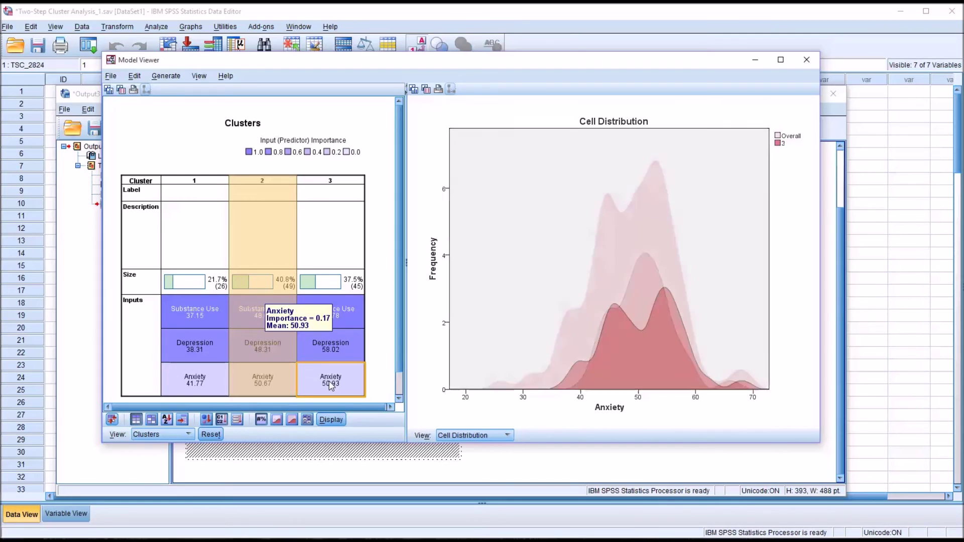
click(271, 375)
click(324, 380)
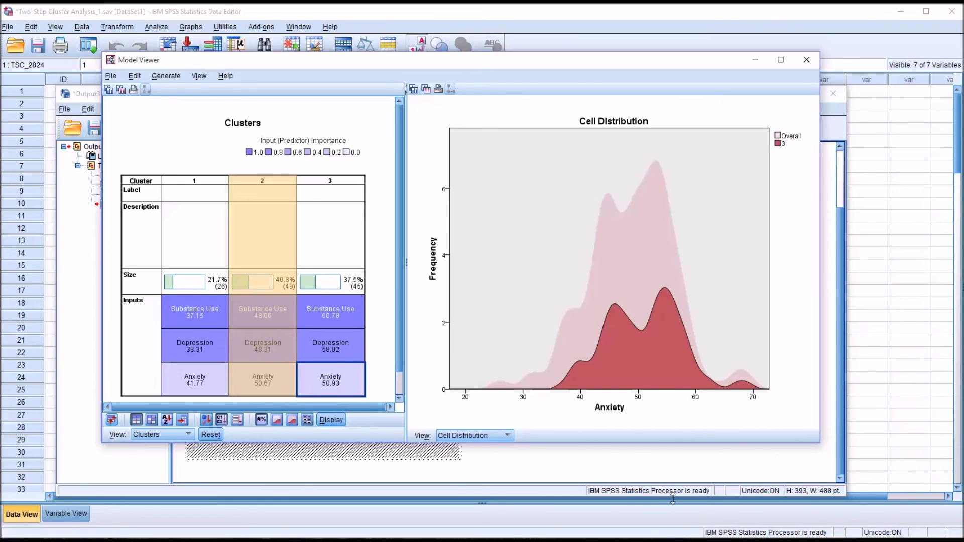
- Revisit Depression and Substance Use distributions for clusters 2 and 3, then minimize Model Viewer
click(271, 347)
click(271, 344)
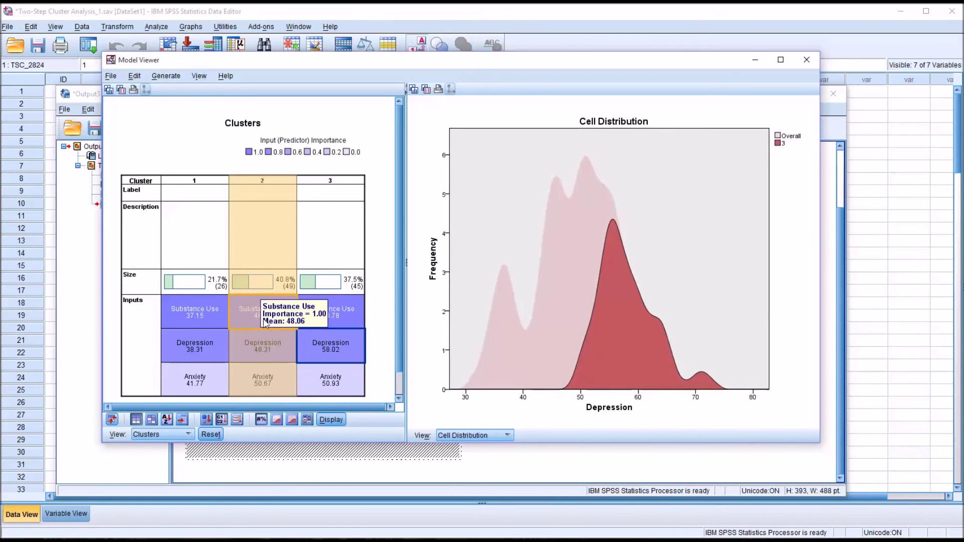
click(265, 323)
click(348, 316)
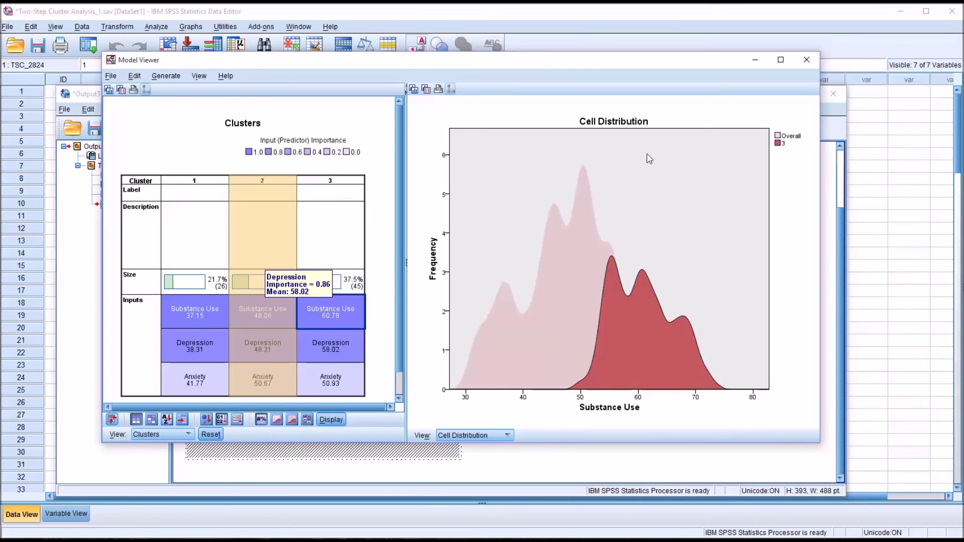
click(754, 60)
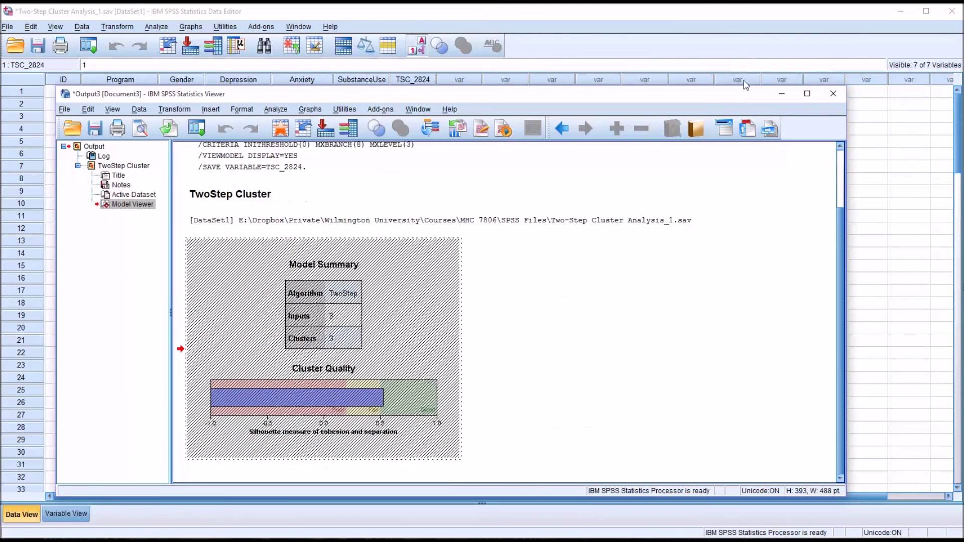
- Return to the Data Editor and inspect the TSC_2824 cluster values of the first three cases
click(782, 96)
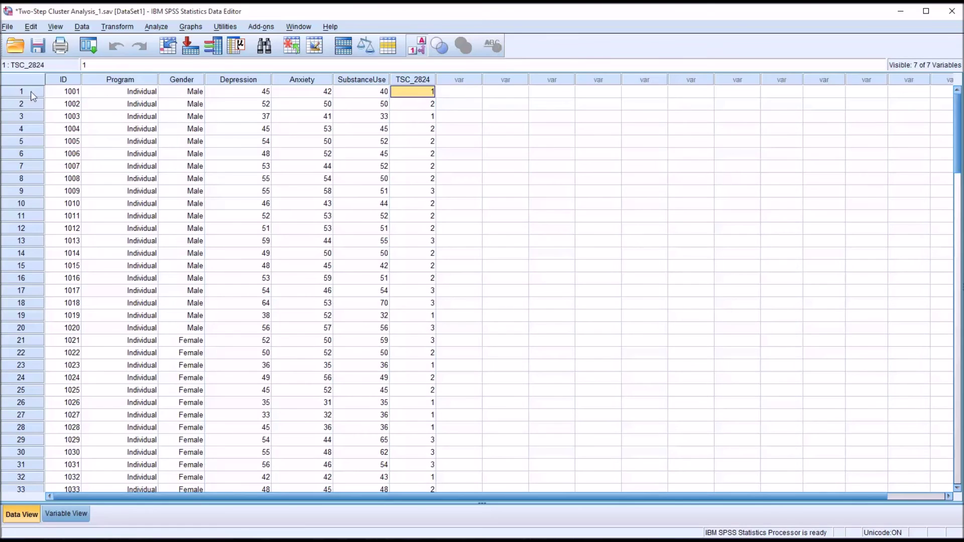
click(60, 93)
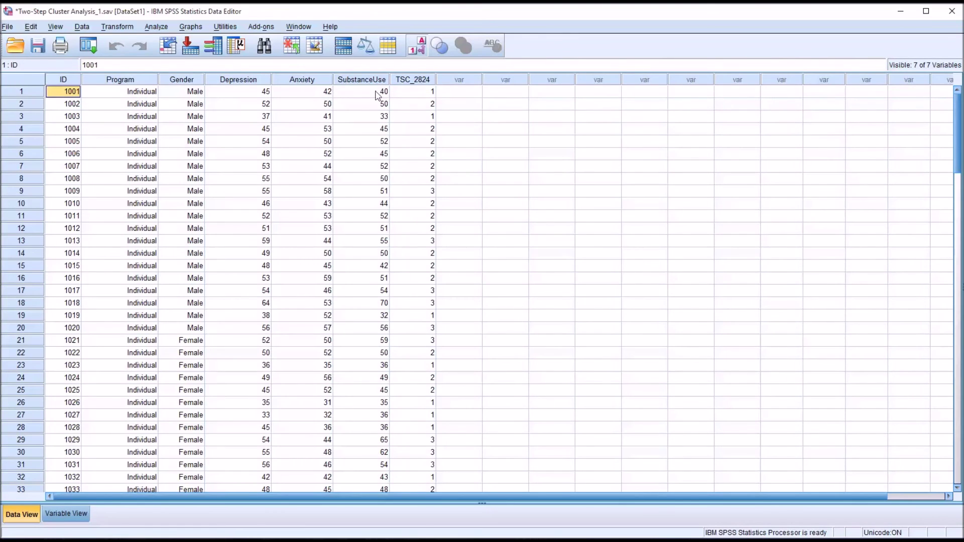
click(406, 96)
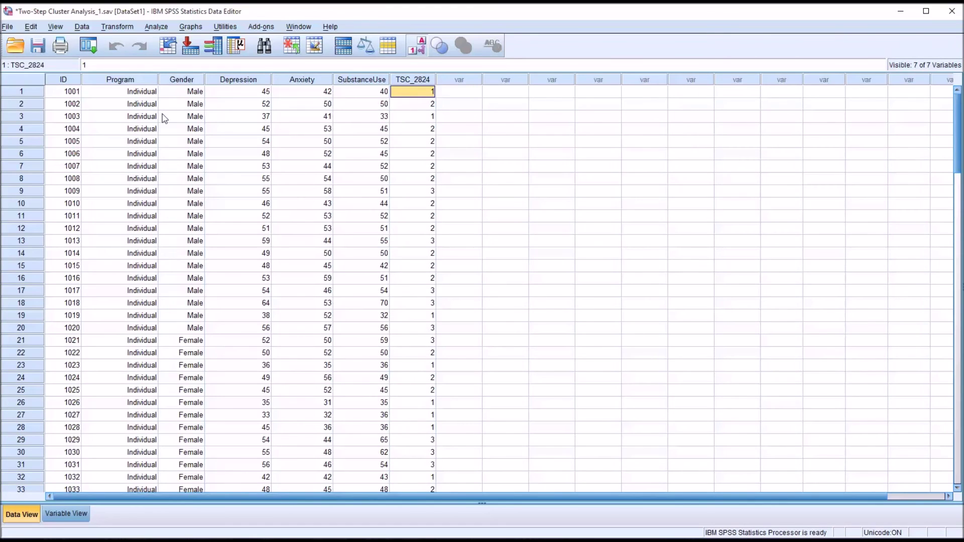
click(407, 107)
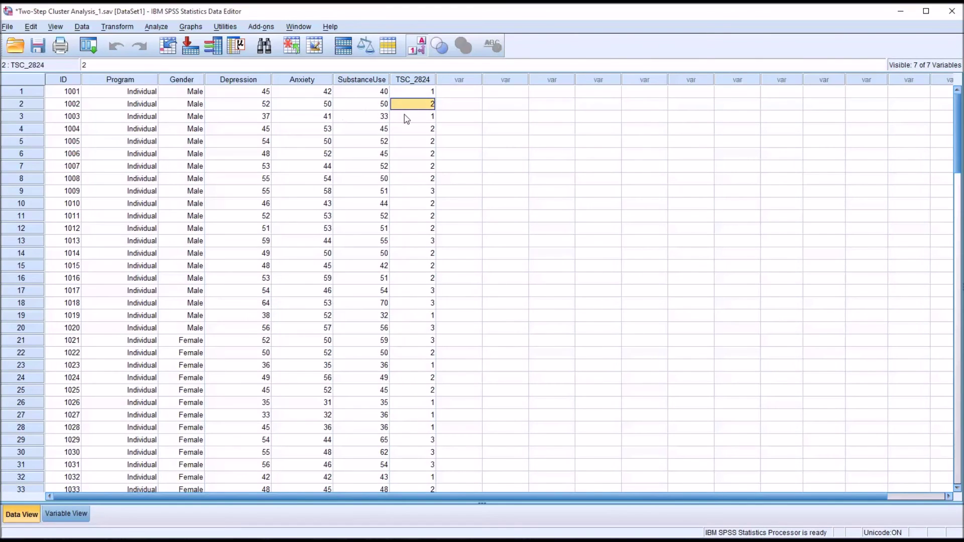
click(404, 117)
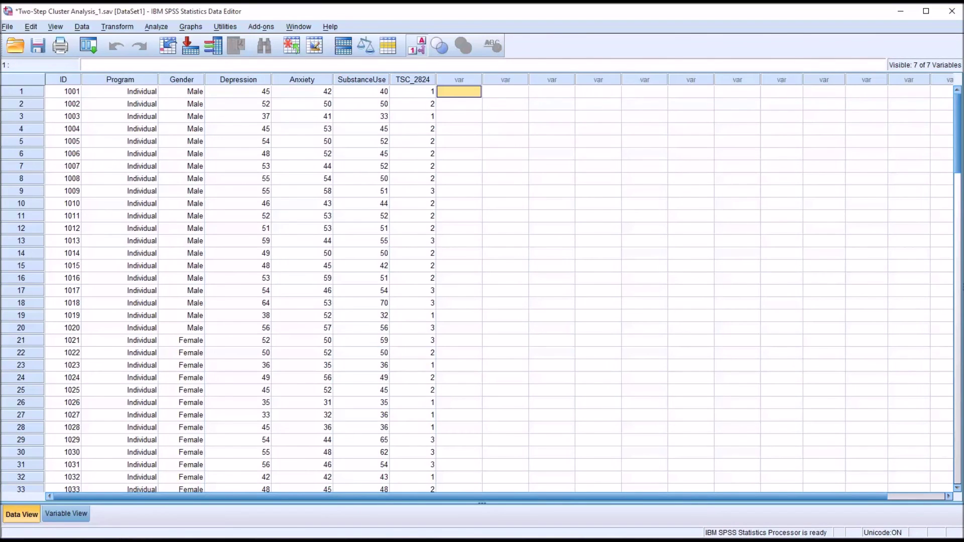
- Sort all cases ascending by TSC_2824 and check the first cases' cluster values
right_click(412, 80)
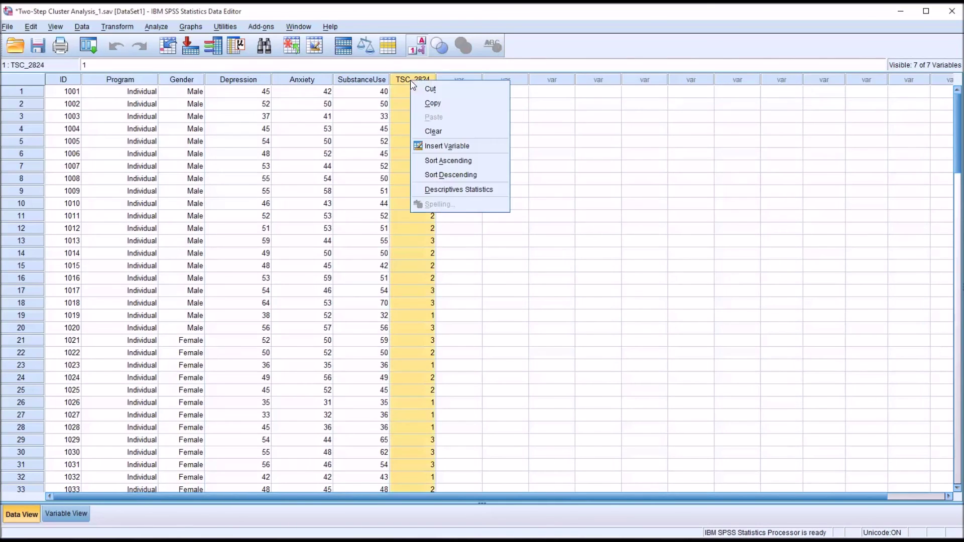
click(446, 161)
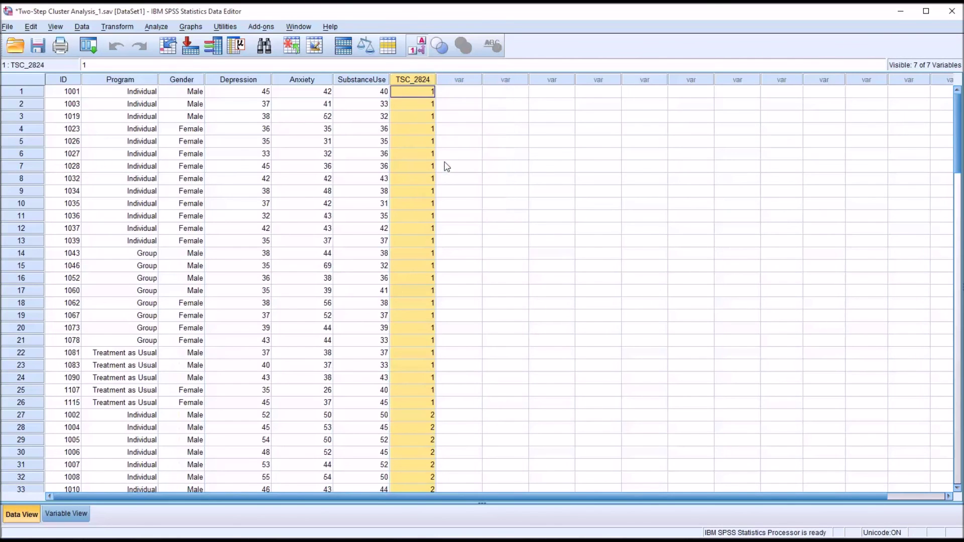
click(409, 94)
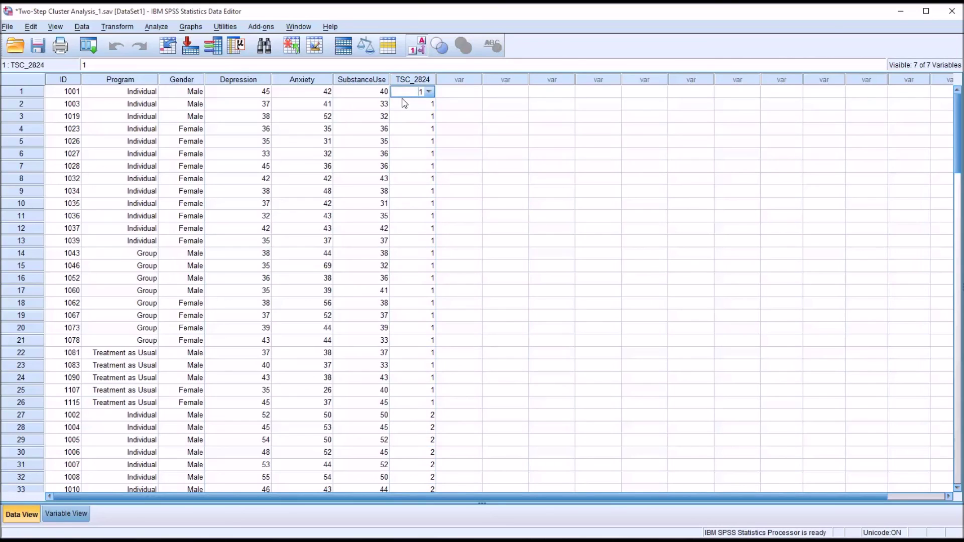
click(404, 103)
click(410, 93)
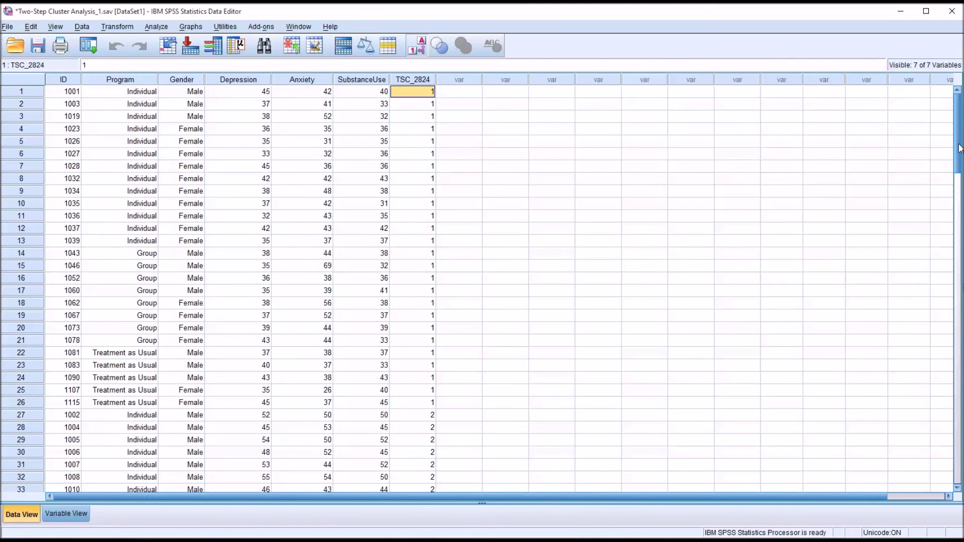
- Scroll through the sorted grid to confirm the cluster grouping, checking rows 83 and 84
drag(958, 148, 948, 213)
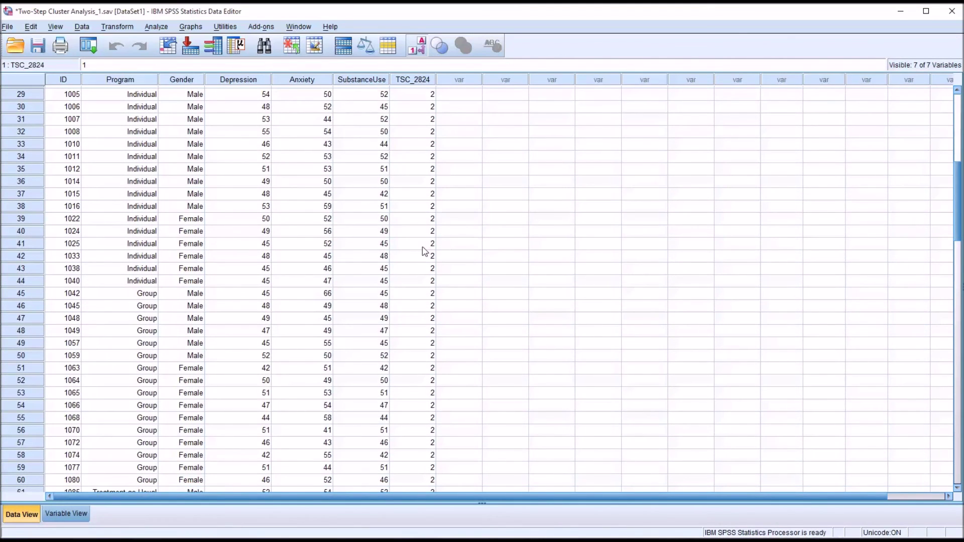
drag(954, 224, 954, 330)
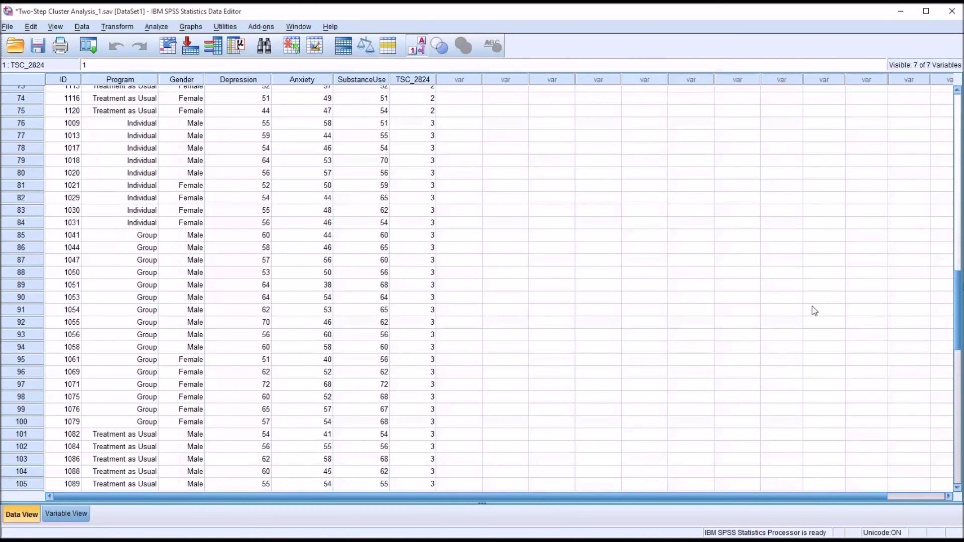
click(413, 210)
click(406, 226)
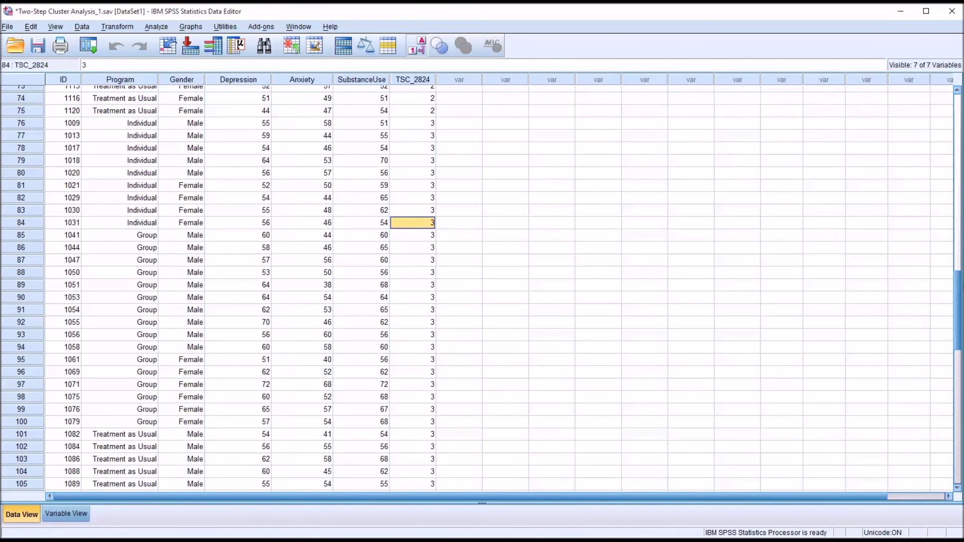
drag(958, 306, 957, 123)
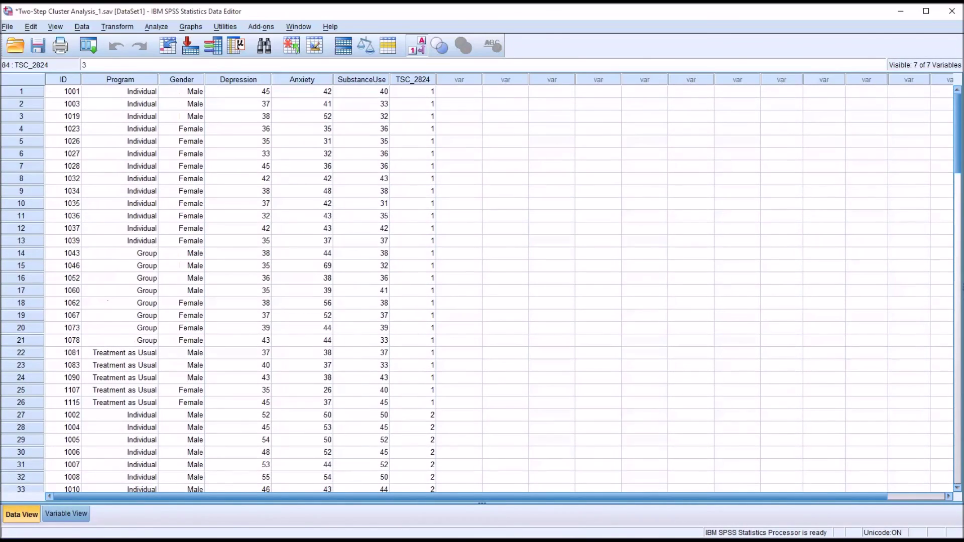